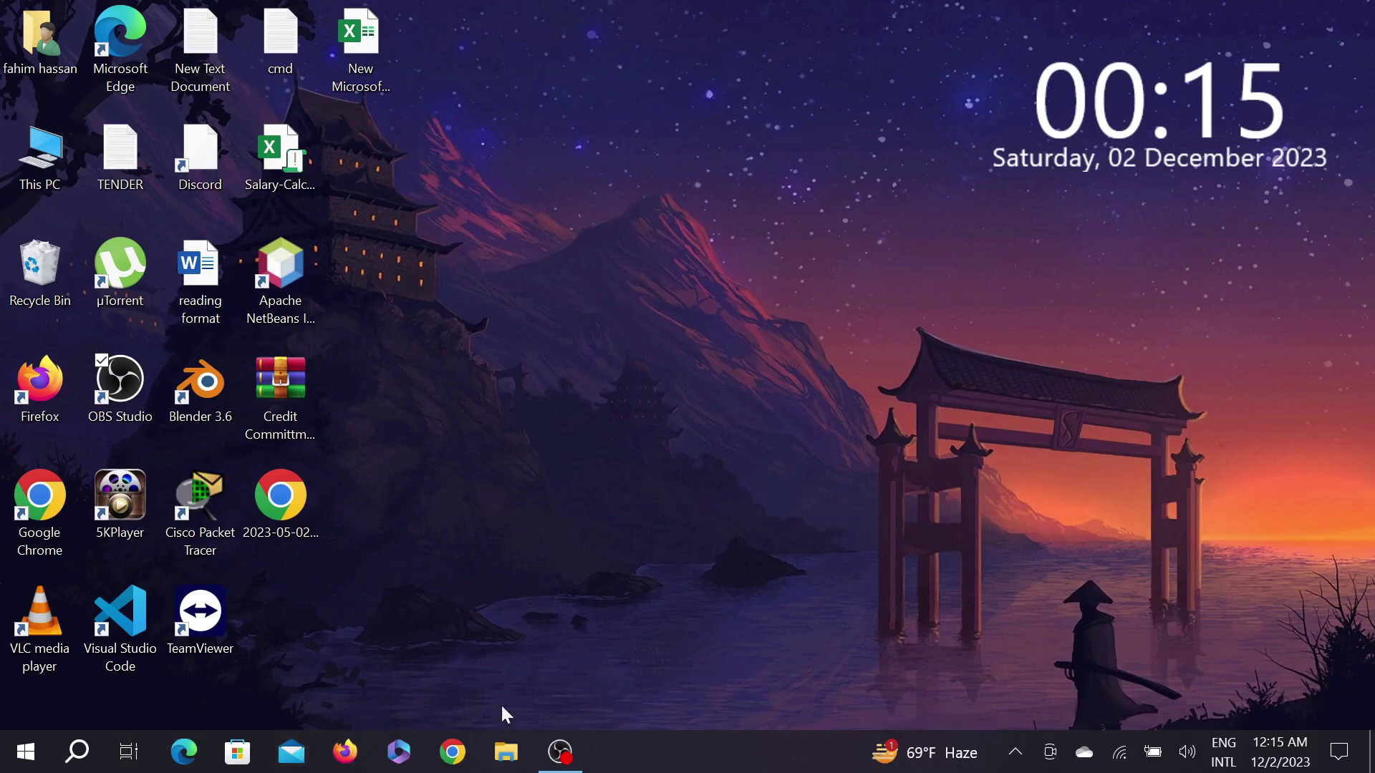
Search Google in Chrome for 'net speed monitor' and look through the results.
{"action": "left_click", "coordinate": [452, 769]}
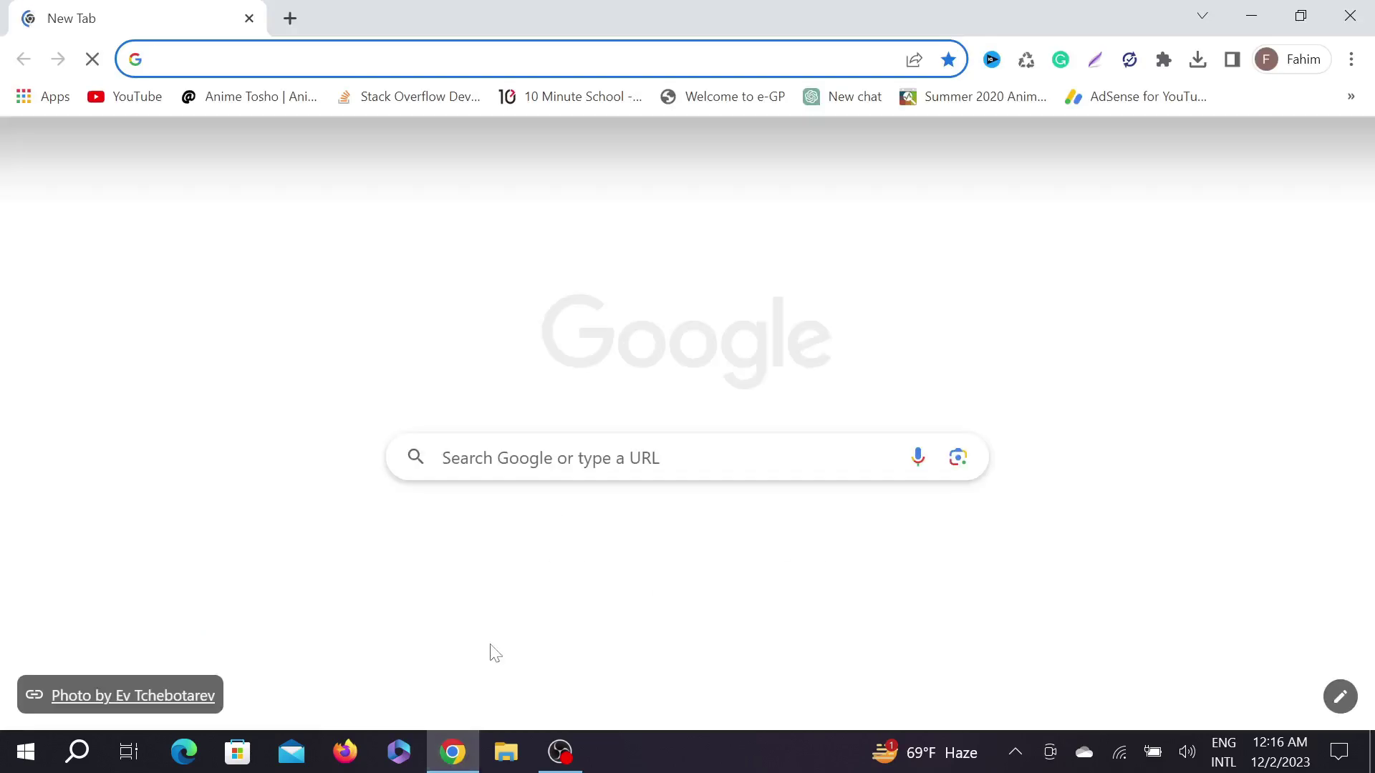
{"action": "type", "text": "net"}
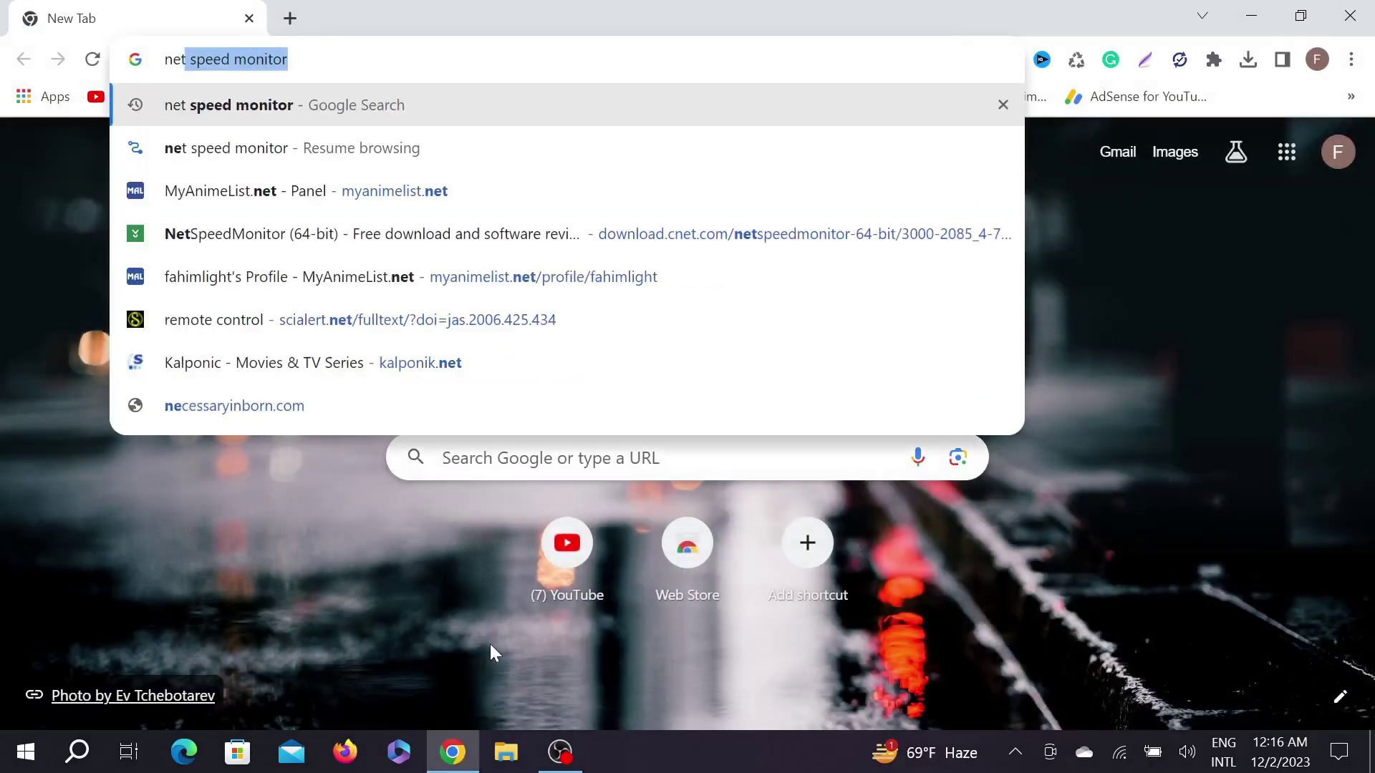
{"action": "type", "text": " sp"}
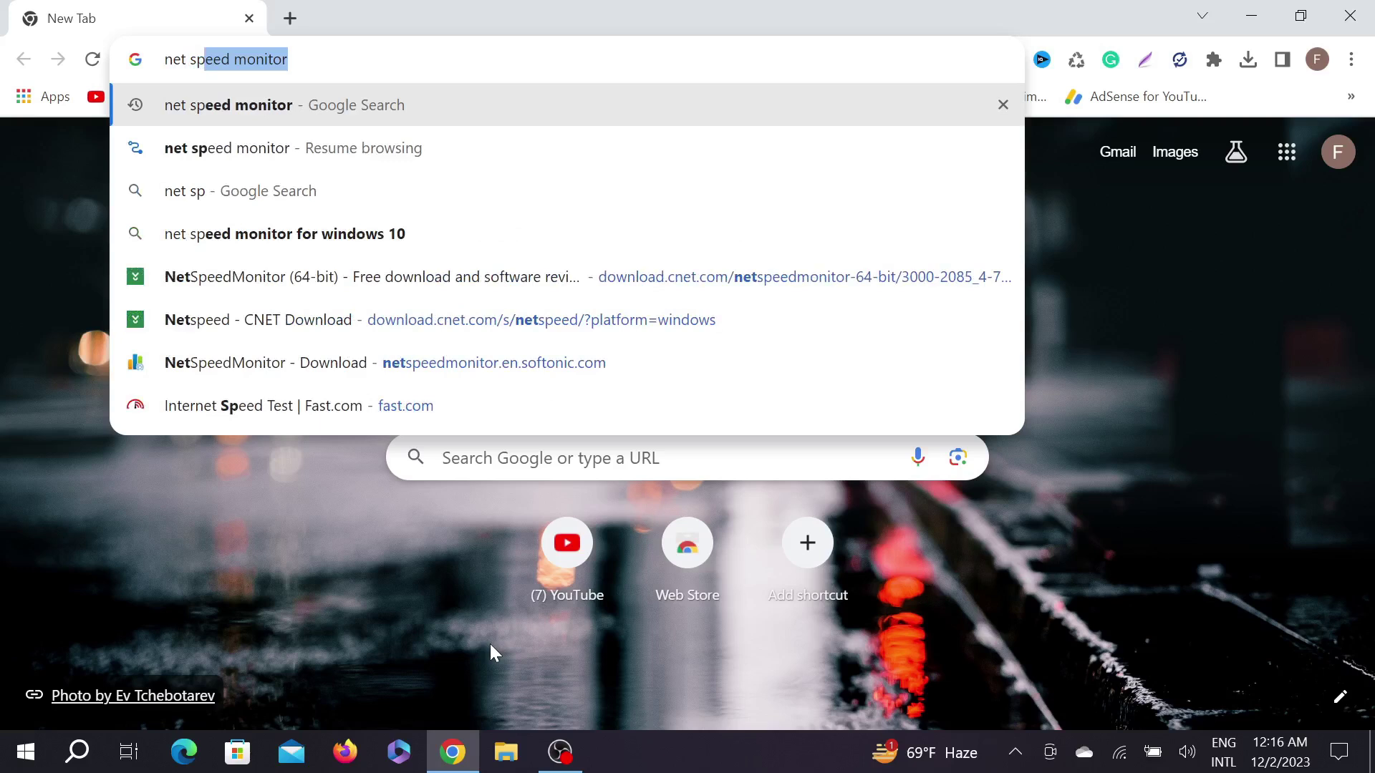
{"action": "key", "text": "Right"}
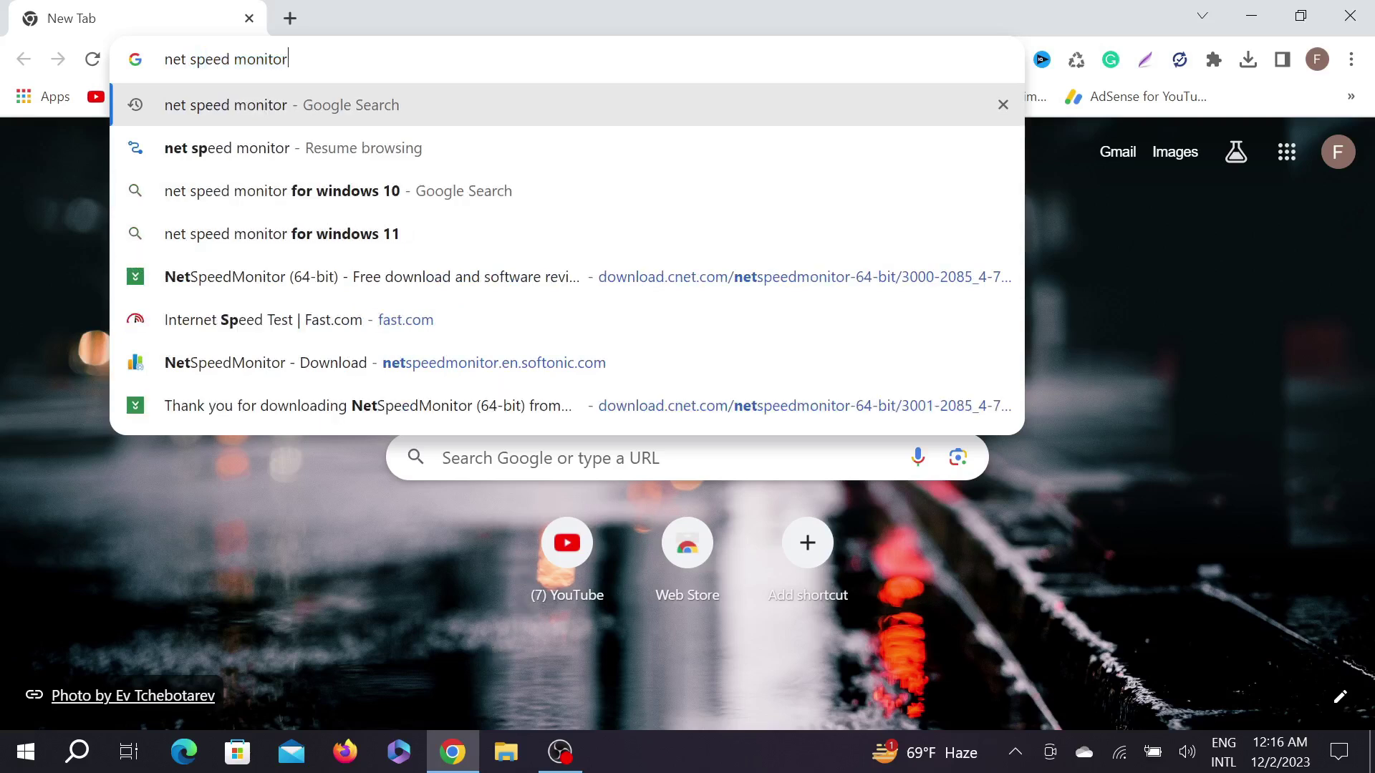
{"action": "key", "text": "Return"}
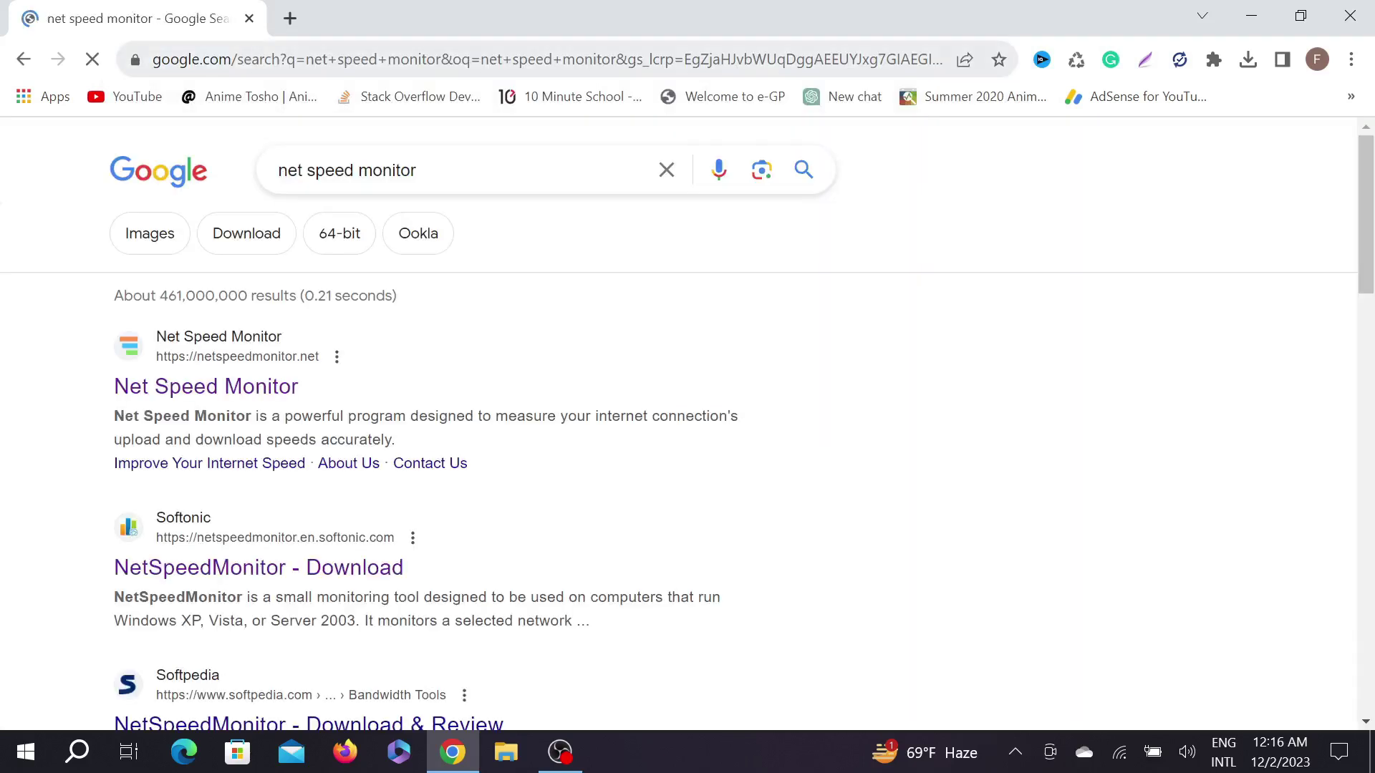
{"action": "scroll", "coordinate": [383, 363], "scroll_direction": "down", "scroll_amount": 5}
{"action": "scroll", "coordinate": [389, 380], "scroll_direction": "down", "scroll_amount": 3}
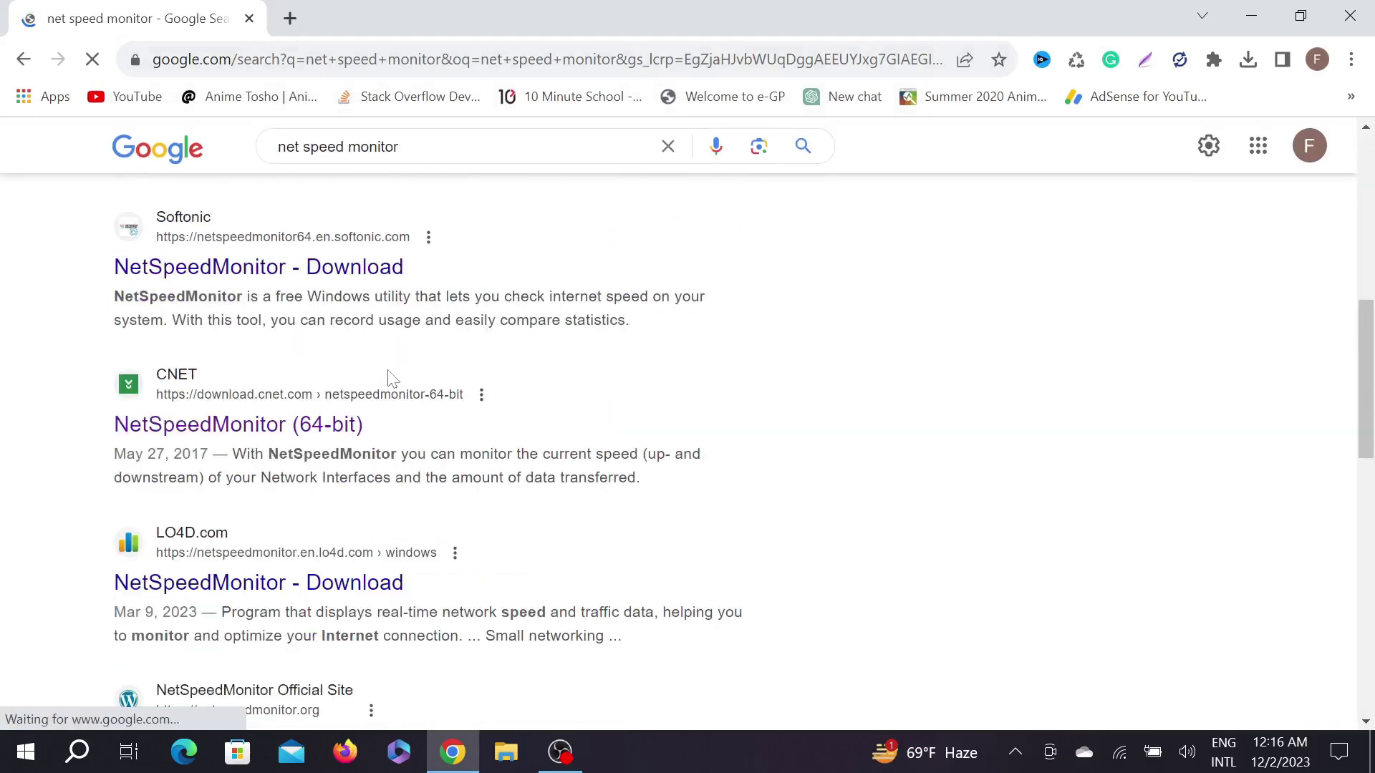
{"action": "scroll", "coordinate": [494, 353], "scroll_direction": "up", "scroll_amount": 5}
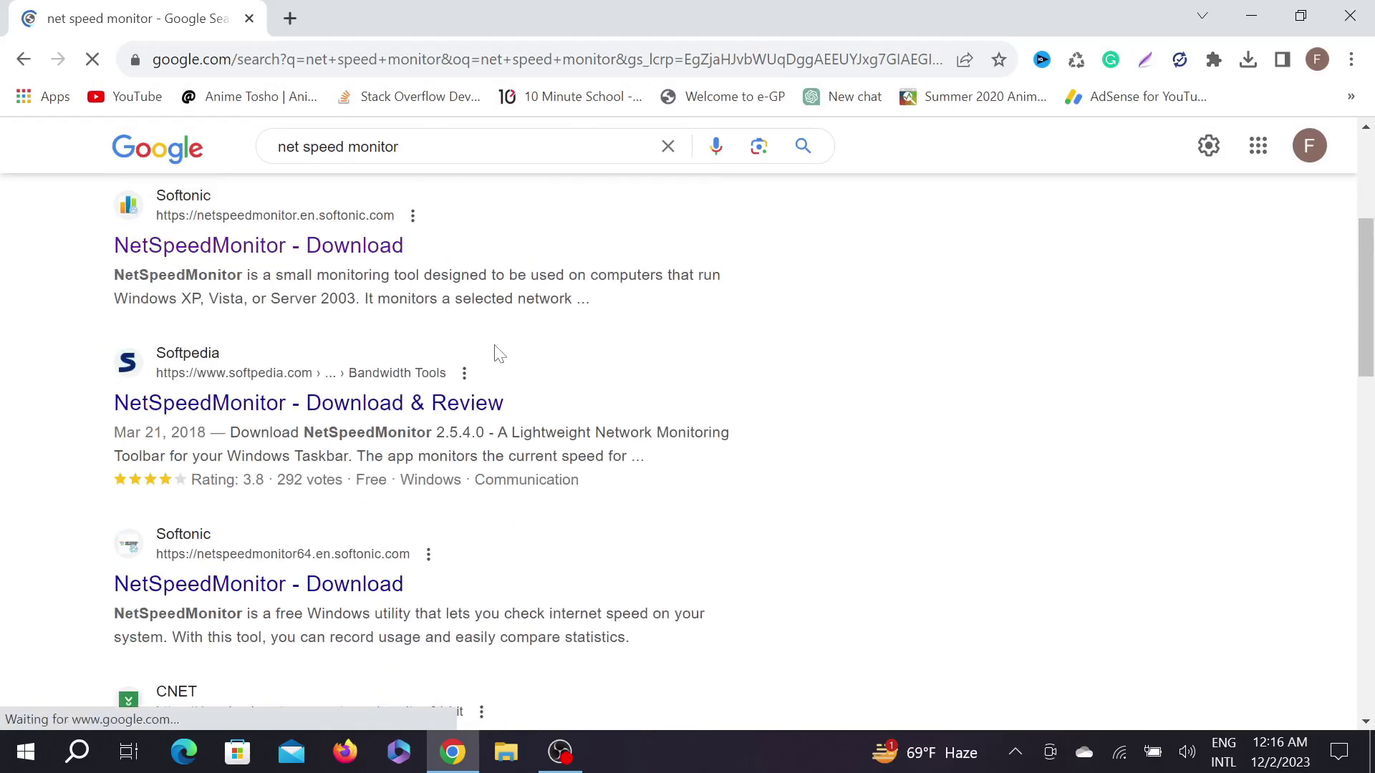
{"action": "scroll", "coordinate": [451, 353], "scroll_direction": "down", "scroll_amount": 5}
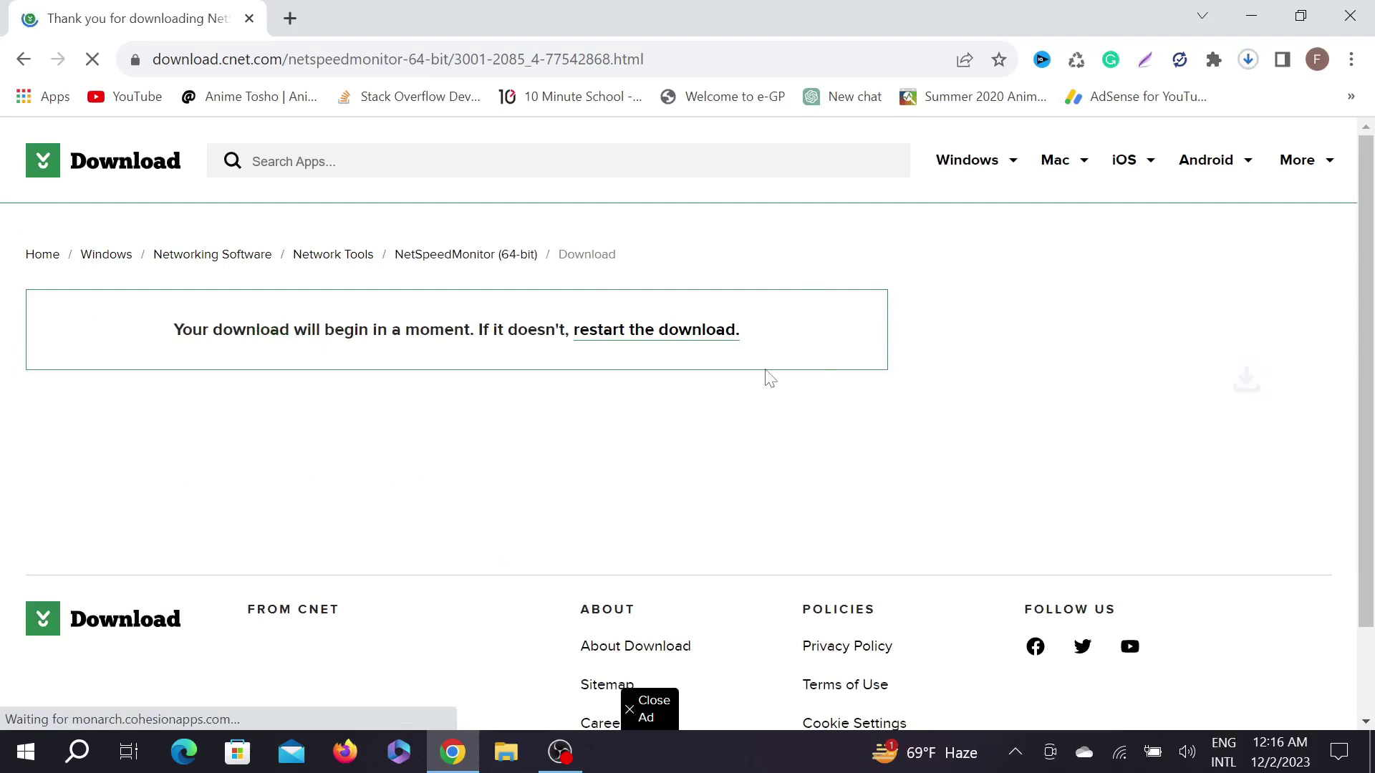
Check Chrome's recent downloads, then search CNET for 'netspeed'.
{"action": "left_click", "coordinate": [1248, 60]}
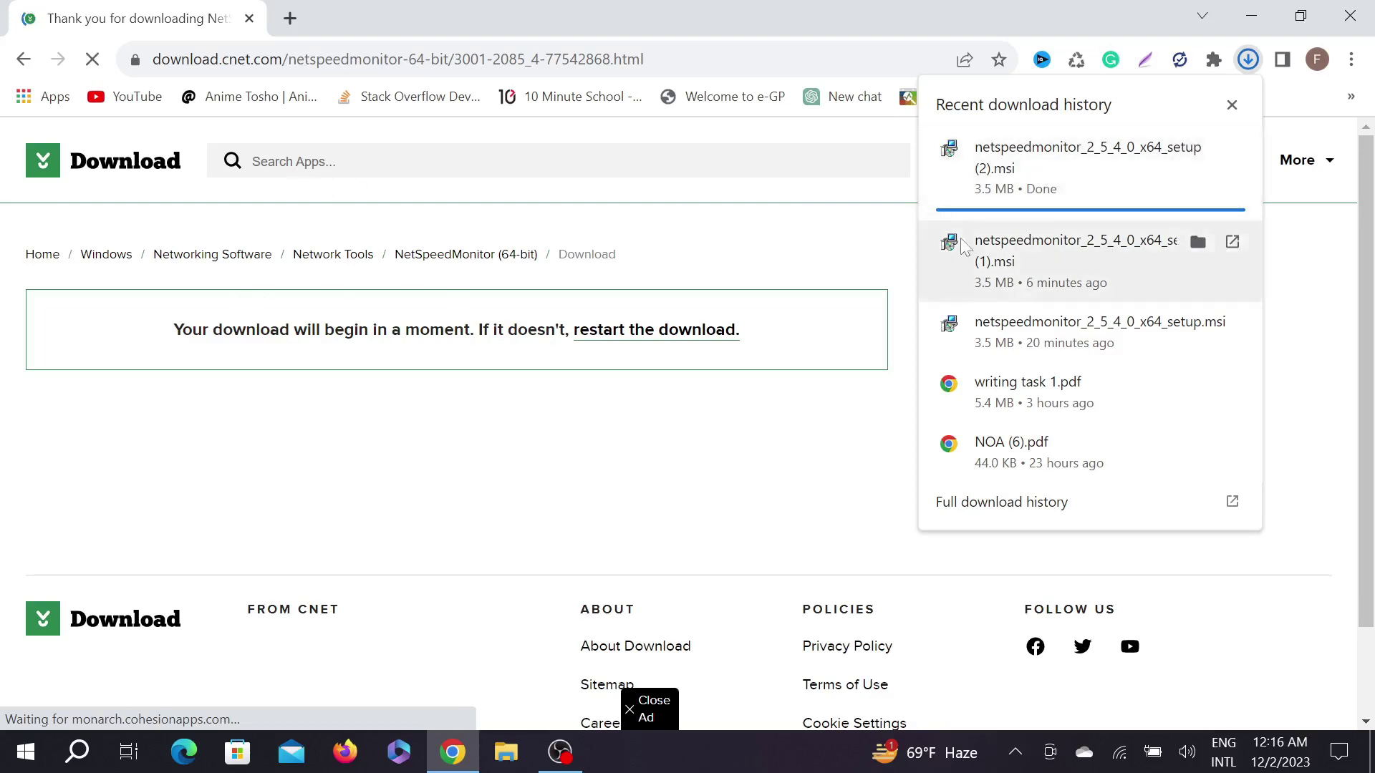
{"action": "left_click", "coordinate": [752, 238]}
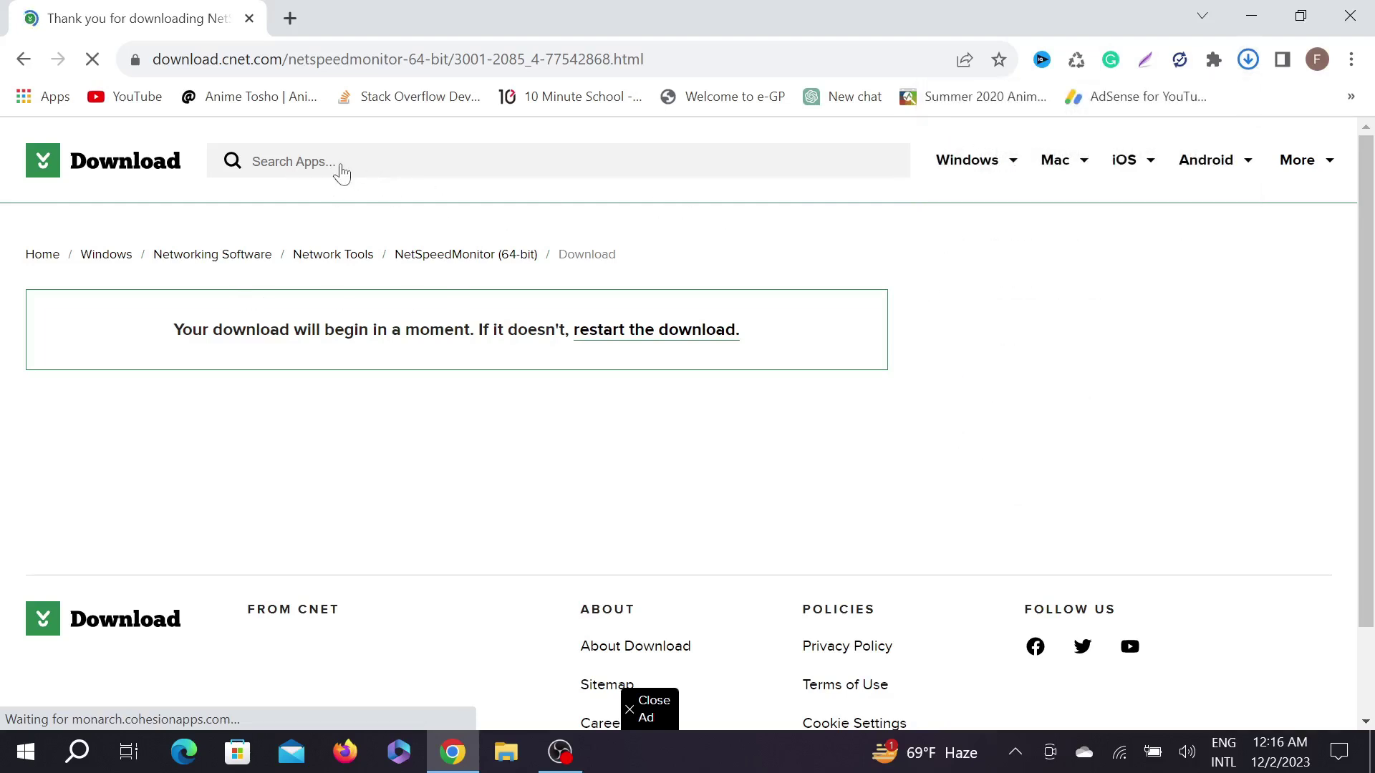
{"action": "left_click", "coordinate": [324, 164]}
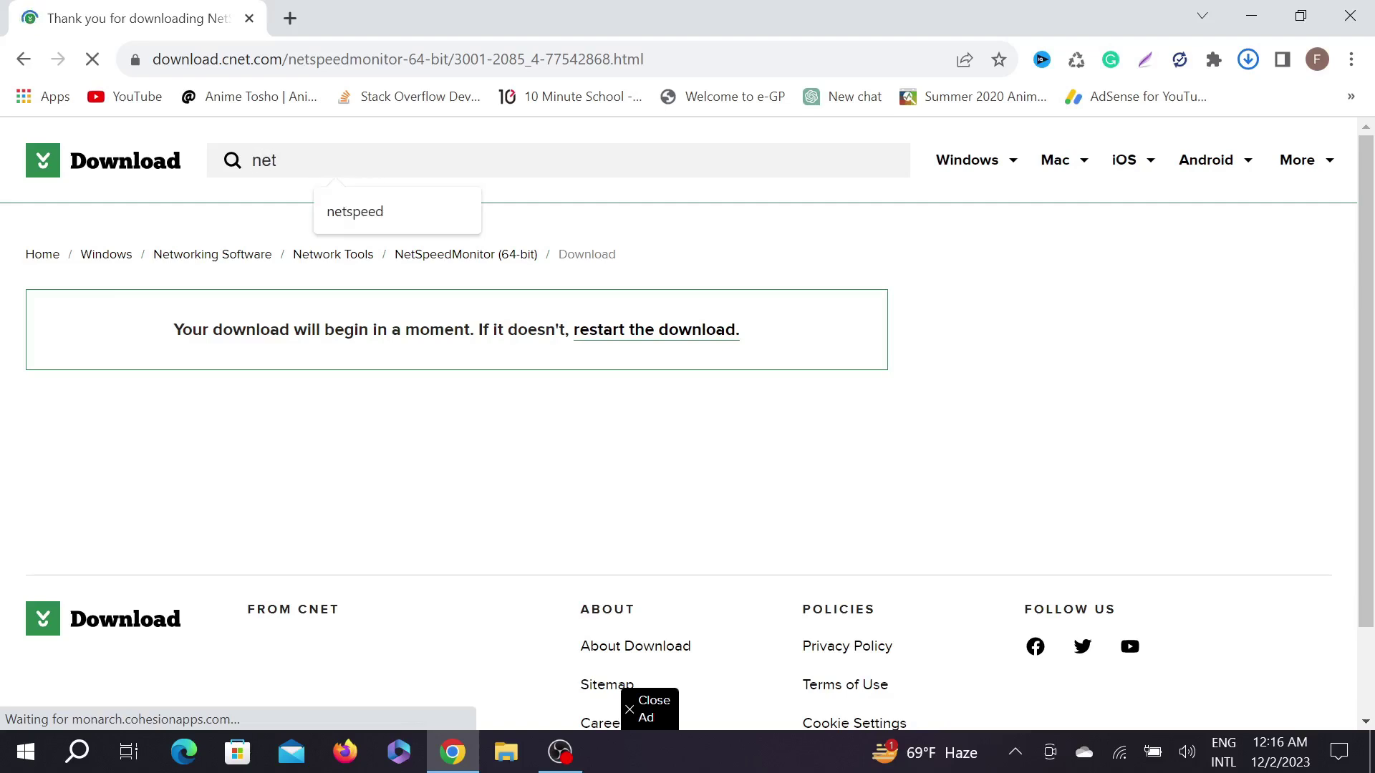
{"action": "type", "text": "netspeed"}
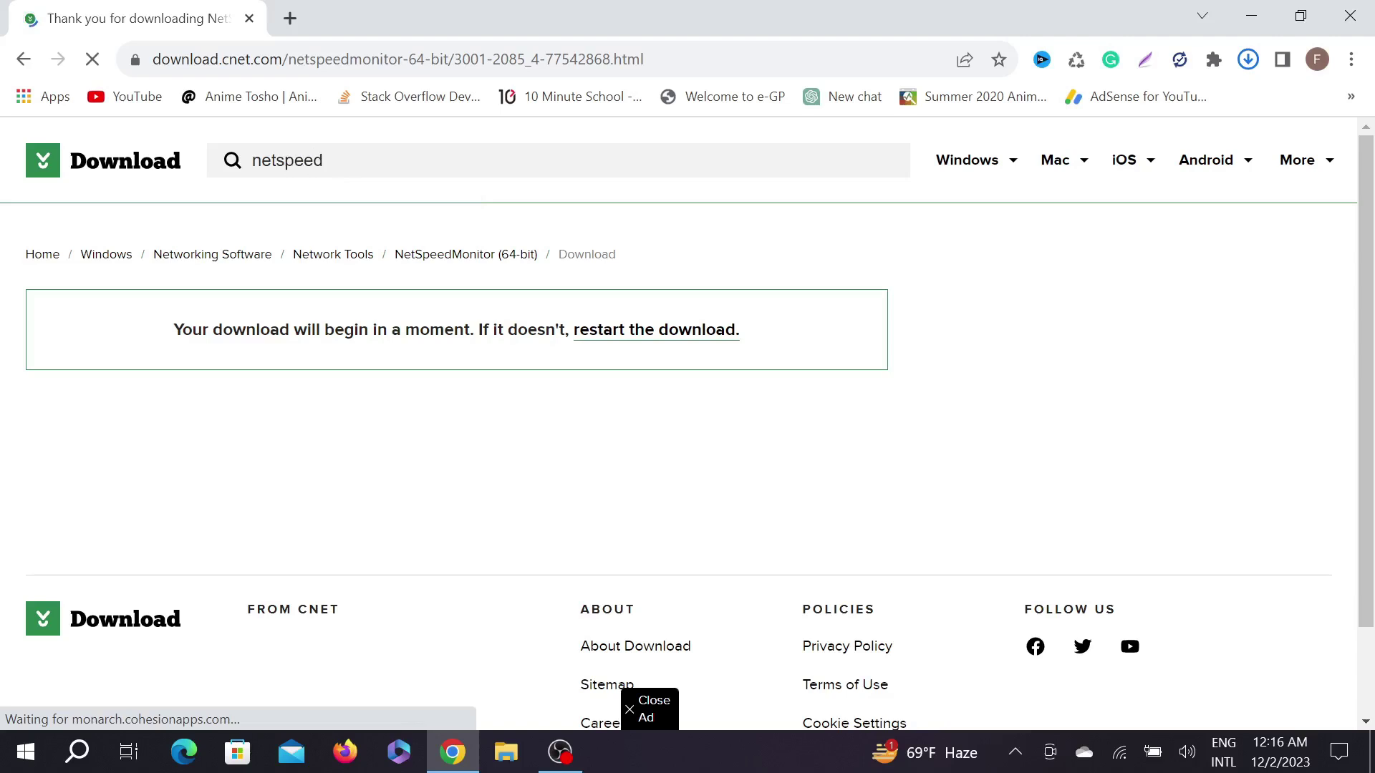
{"action": "key", "text": "Return"}
{"action": "scroll", "coordinate": [623, 429], "scroll_direction": "down", "scroll_amount": 2}
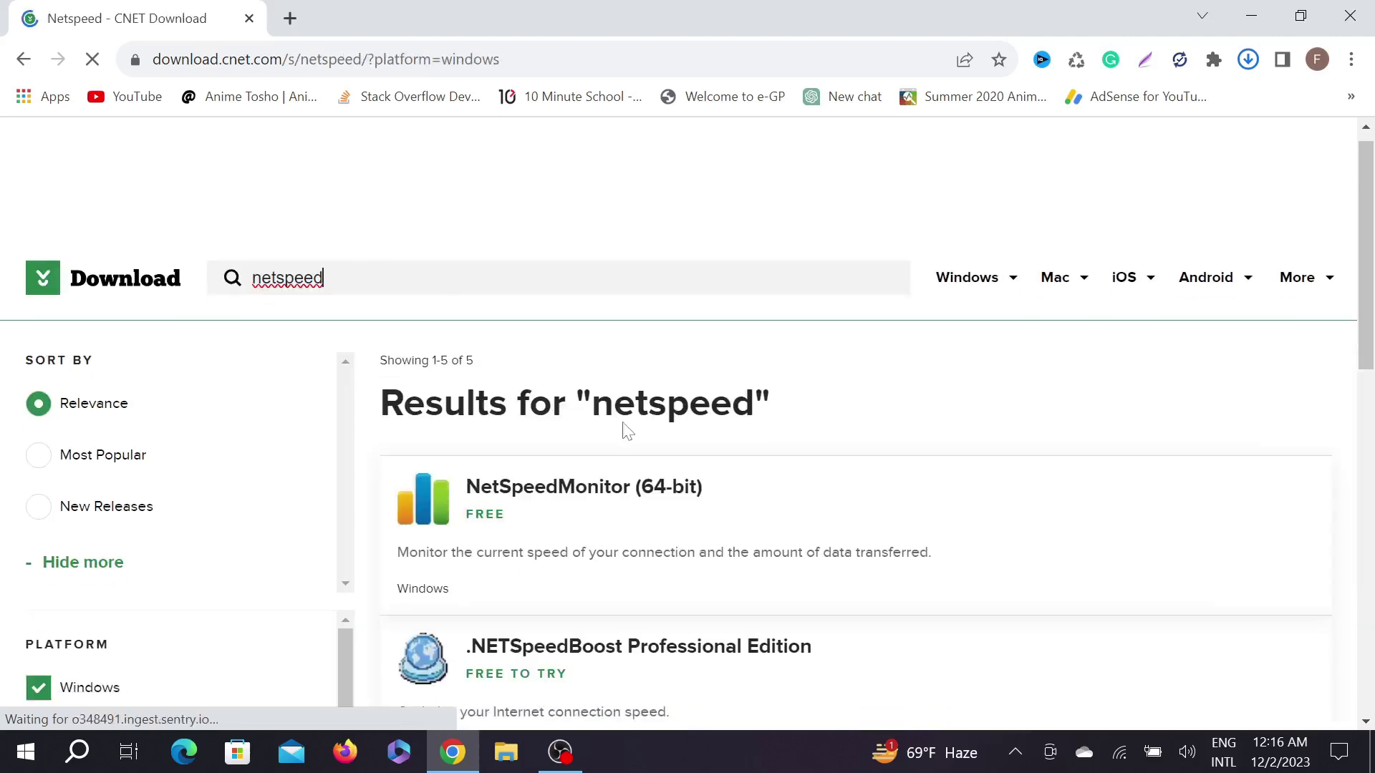
{"action": "scroll", "coordinate": [620, 331], "scroll_direction": "down", "scroll_amount": 5}
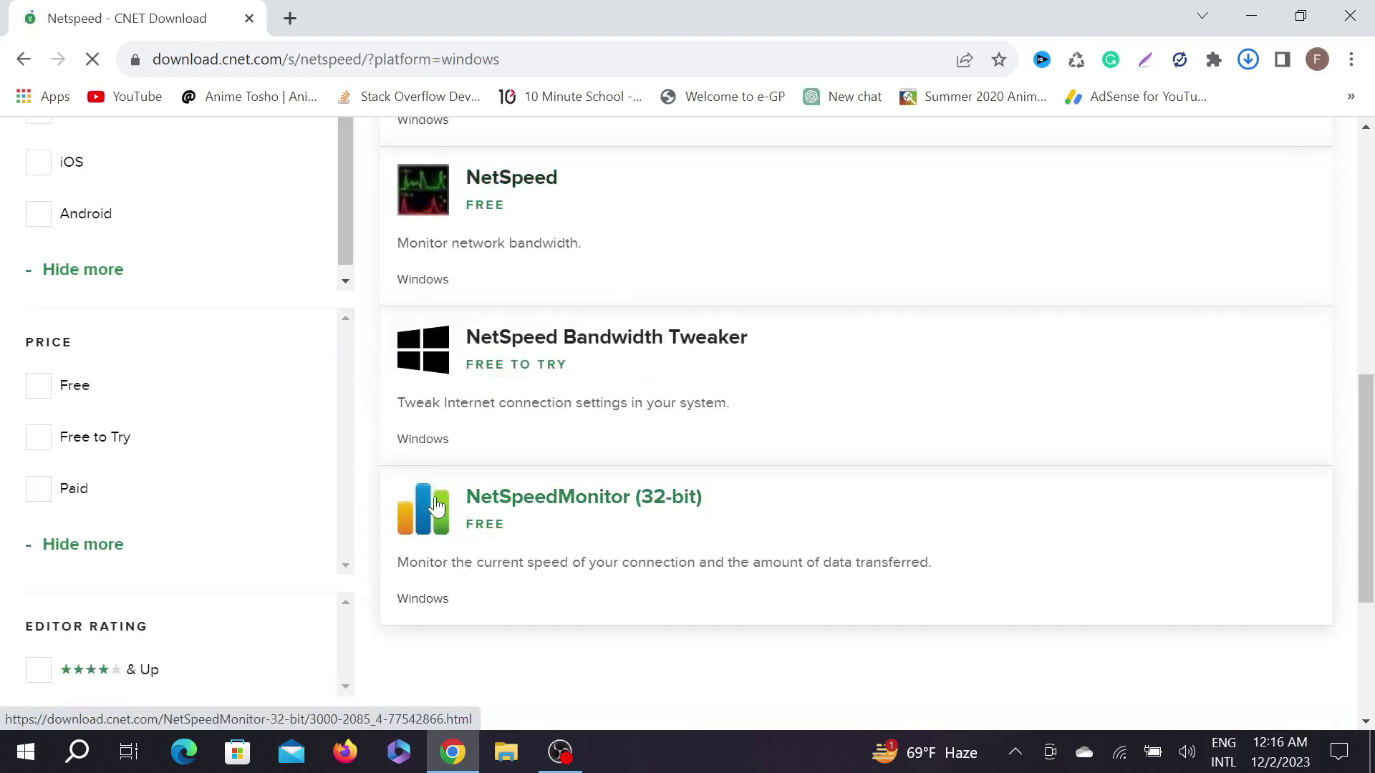
Open the NetSpeedMonitor (32-bit) page and show the (1) installer in its Downloads folder.
{"action": "left_click", "coordinate": [552, 500]}
{"action": "left_click", "coordinate": [1248, 63]}
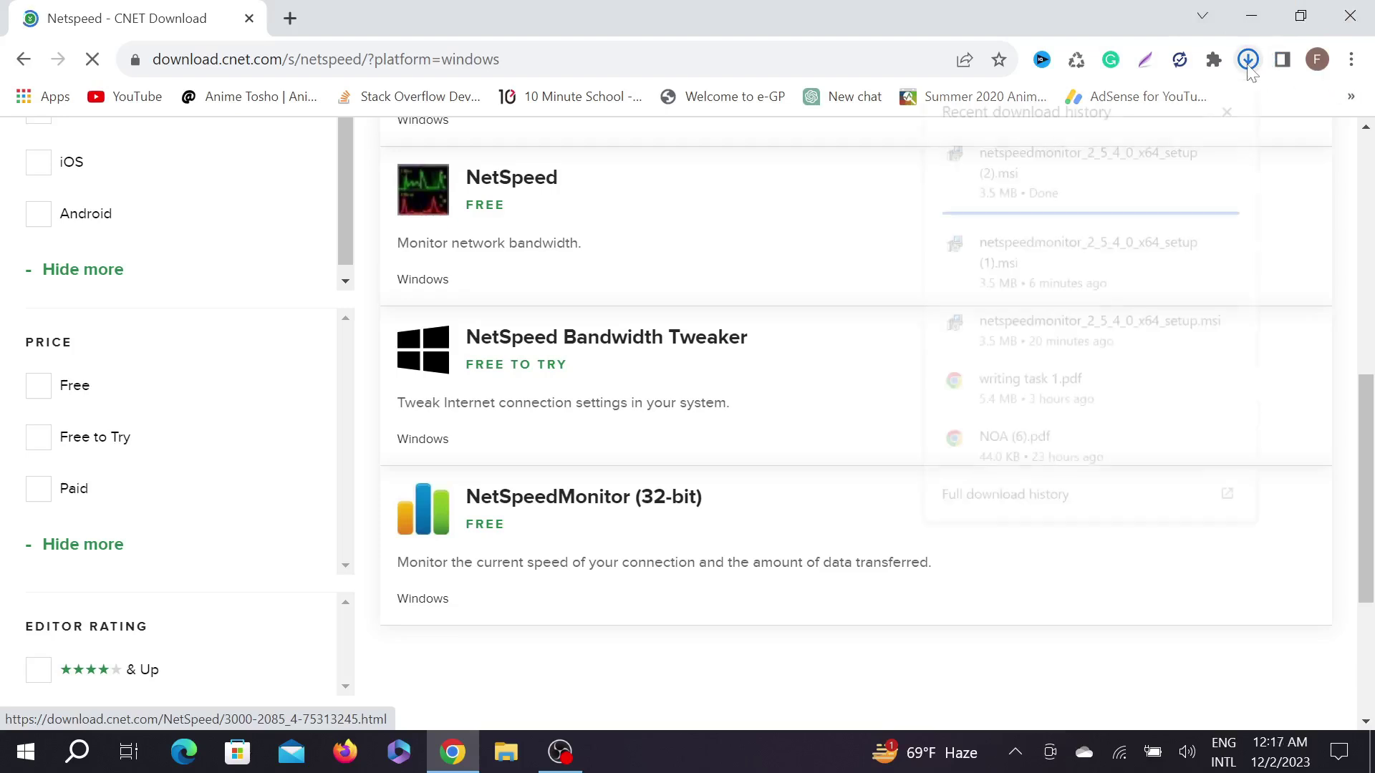
{"action": "mouse_move", "coordinate": [1237, 265]}
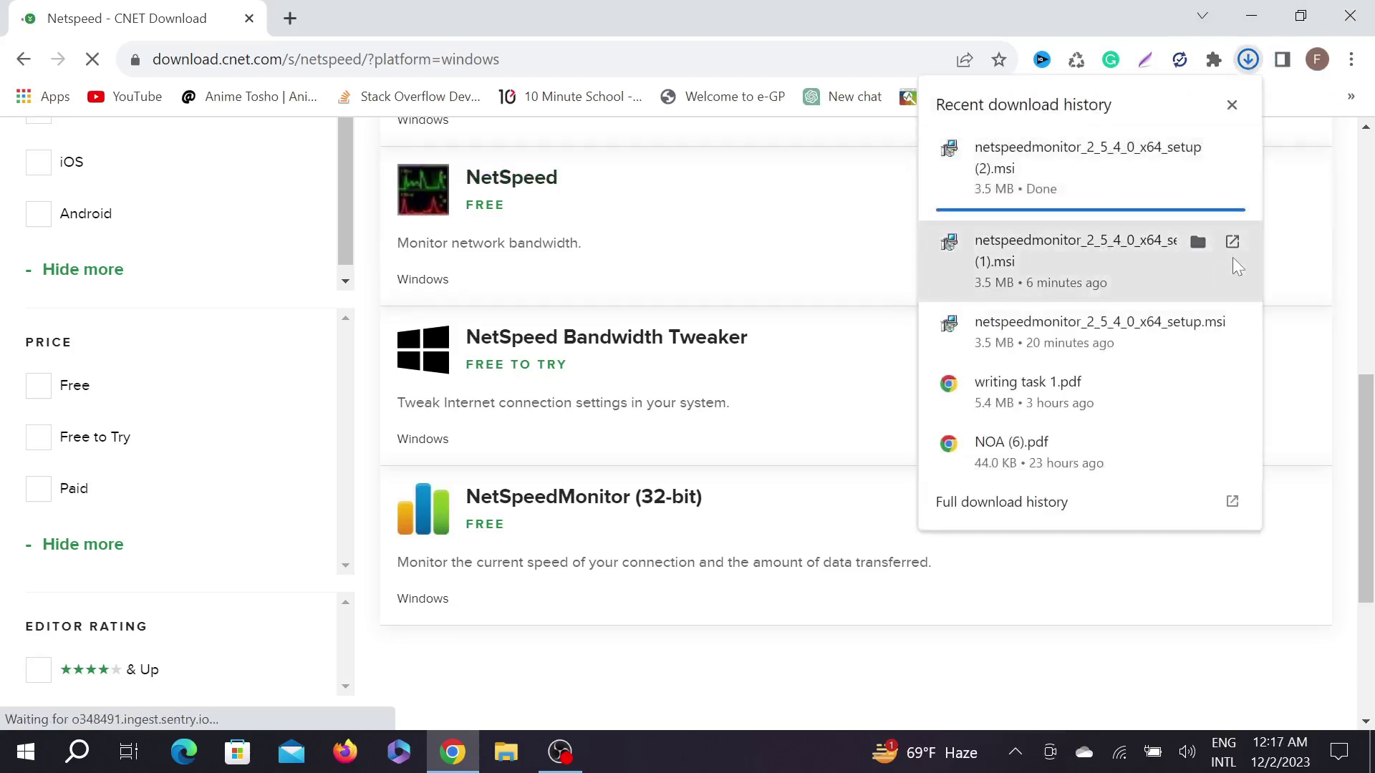
{"action": "left_click", "coordinate": [1197, 242]}
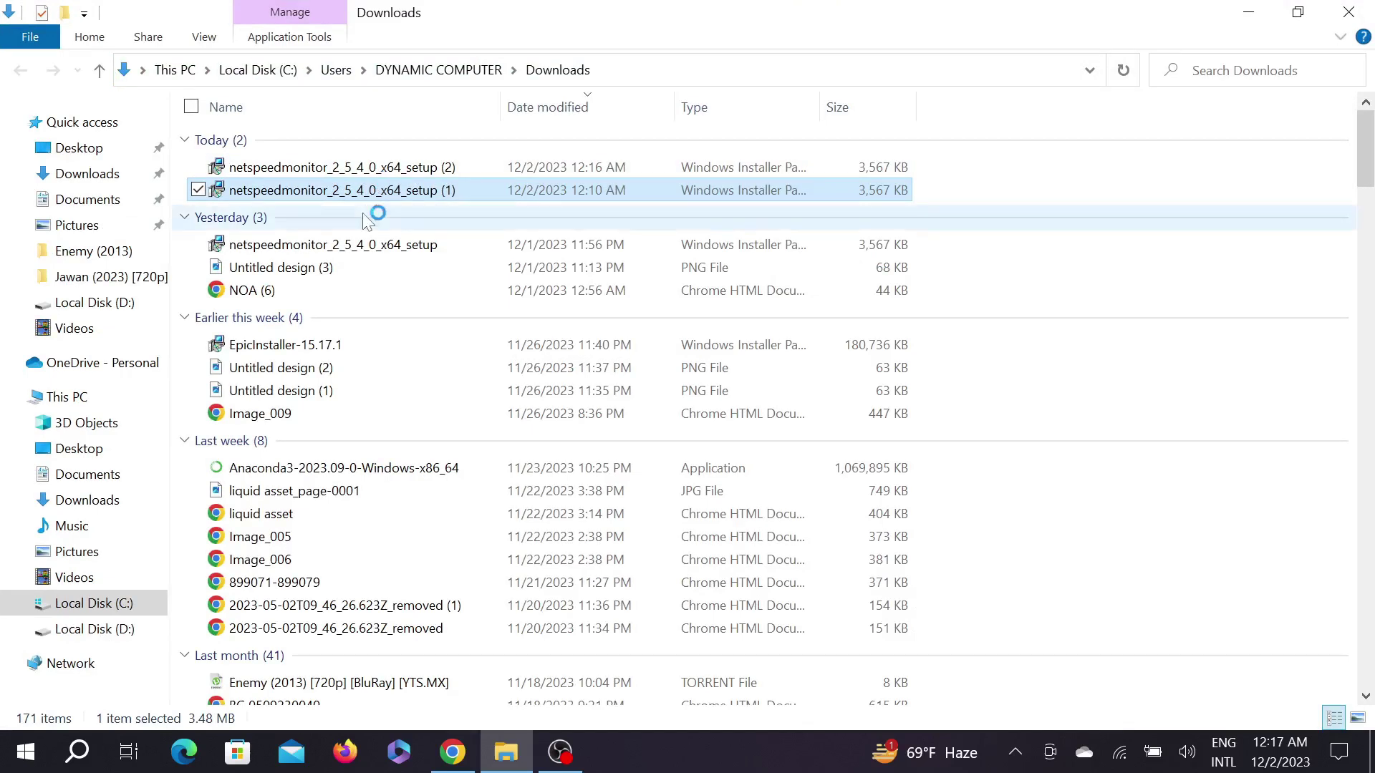
Launch the setup file, then enable compatibility mode for a previous Windows in its Properties.
{"action": "double_click", "coordinate": [352, 190]}
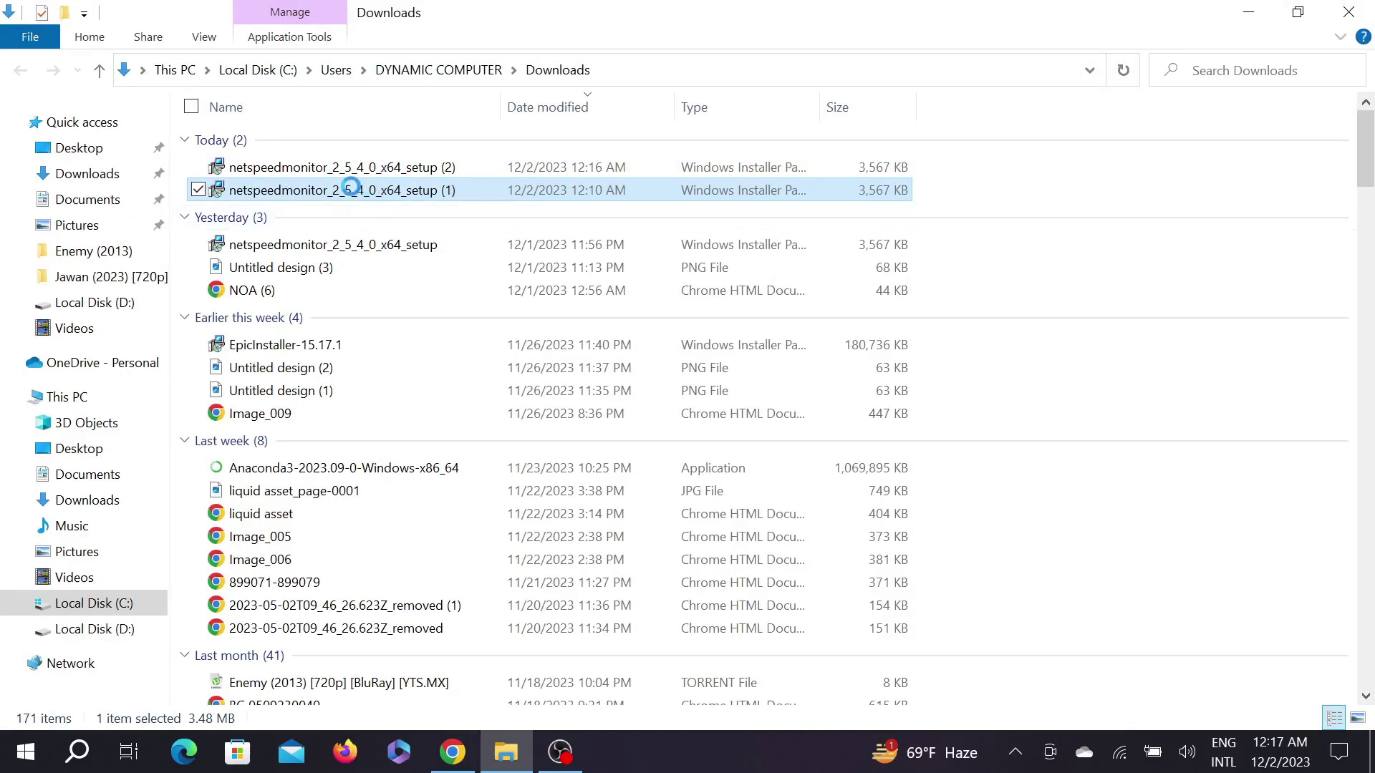
{"action": "right_click", "coordinate": [351, 187]}
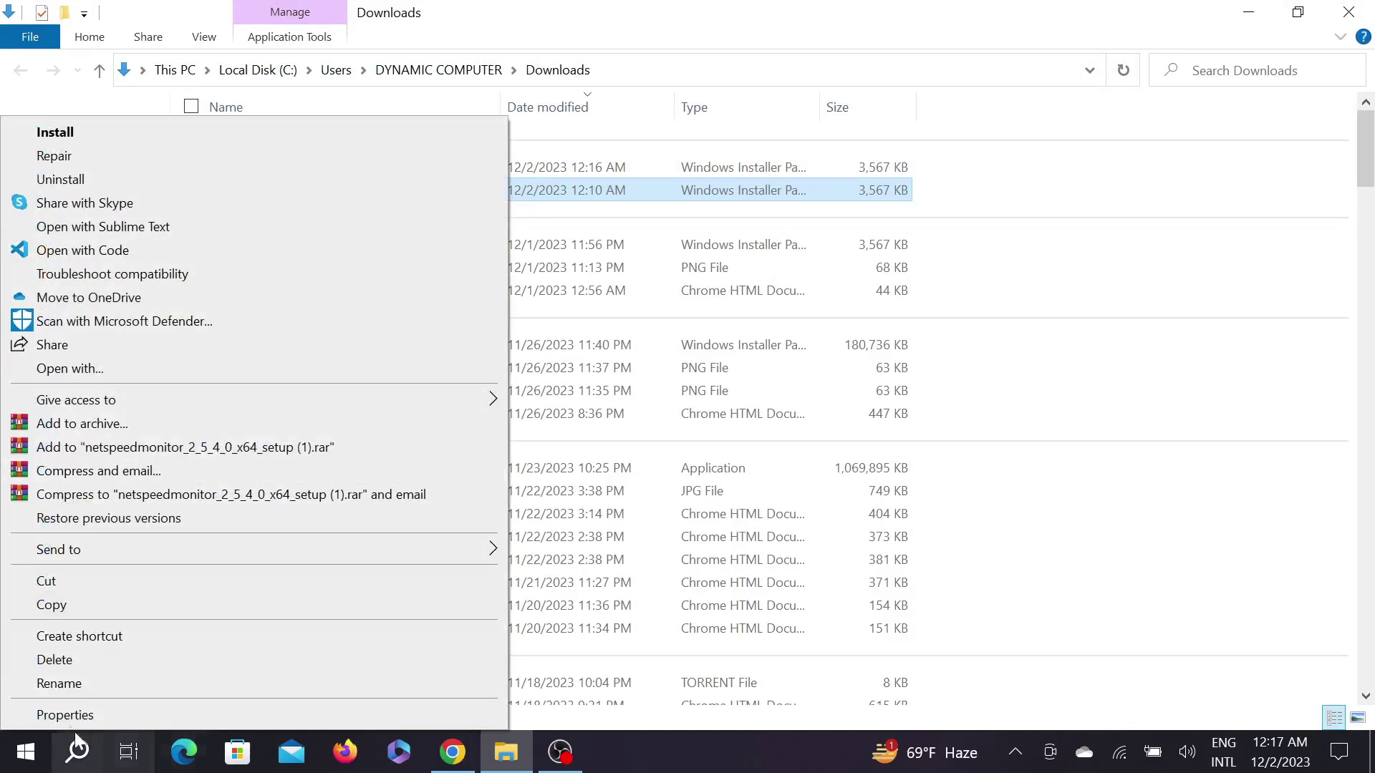
{"action": "left_click", "coordinate": [64, 715]}
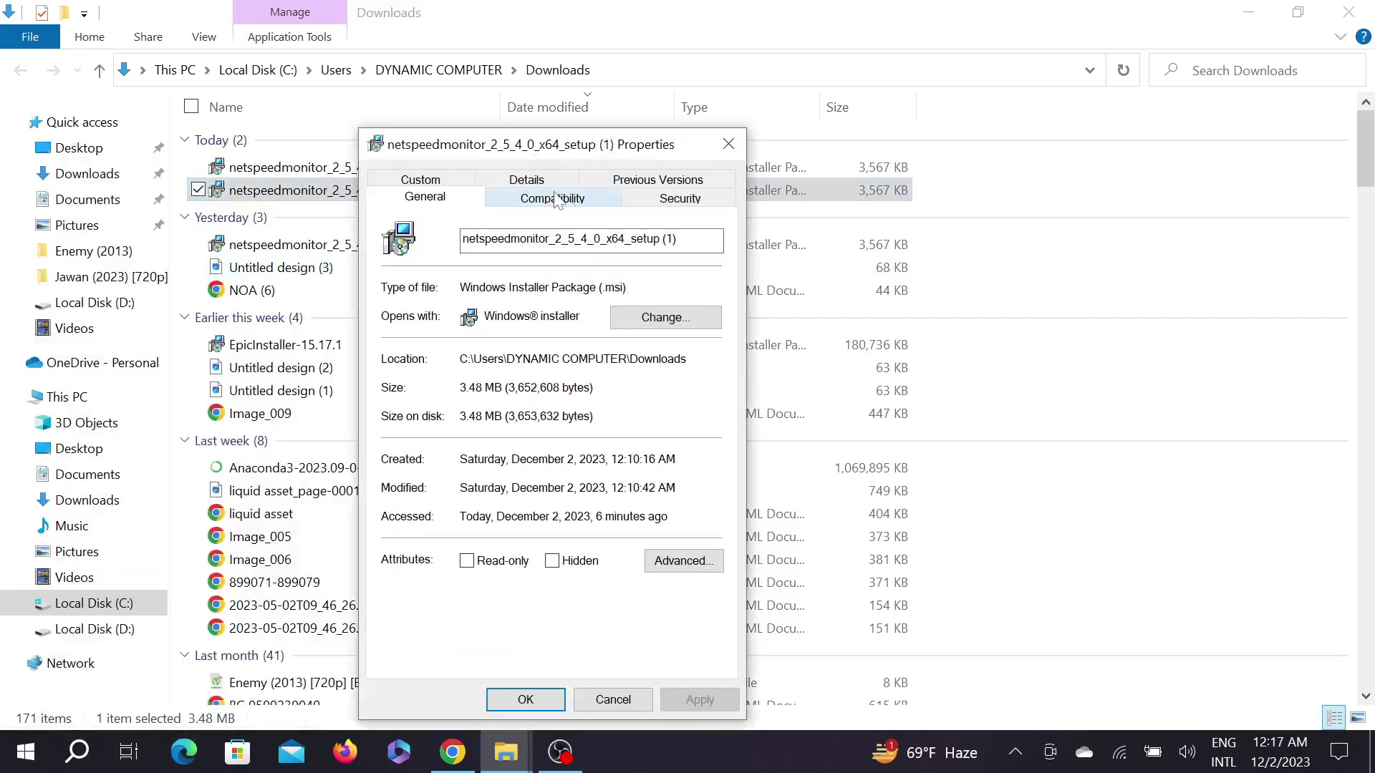
{"action": "left_click", "coordinate": [557, 200]}
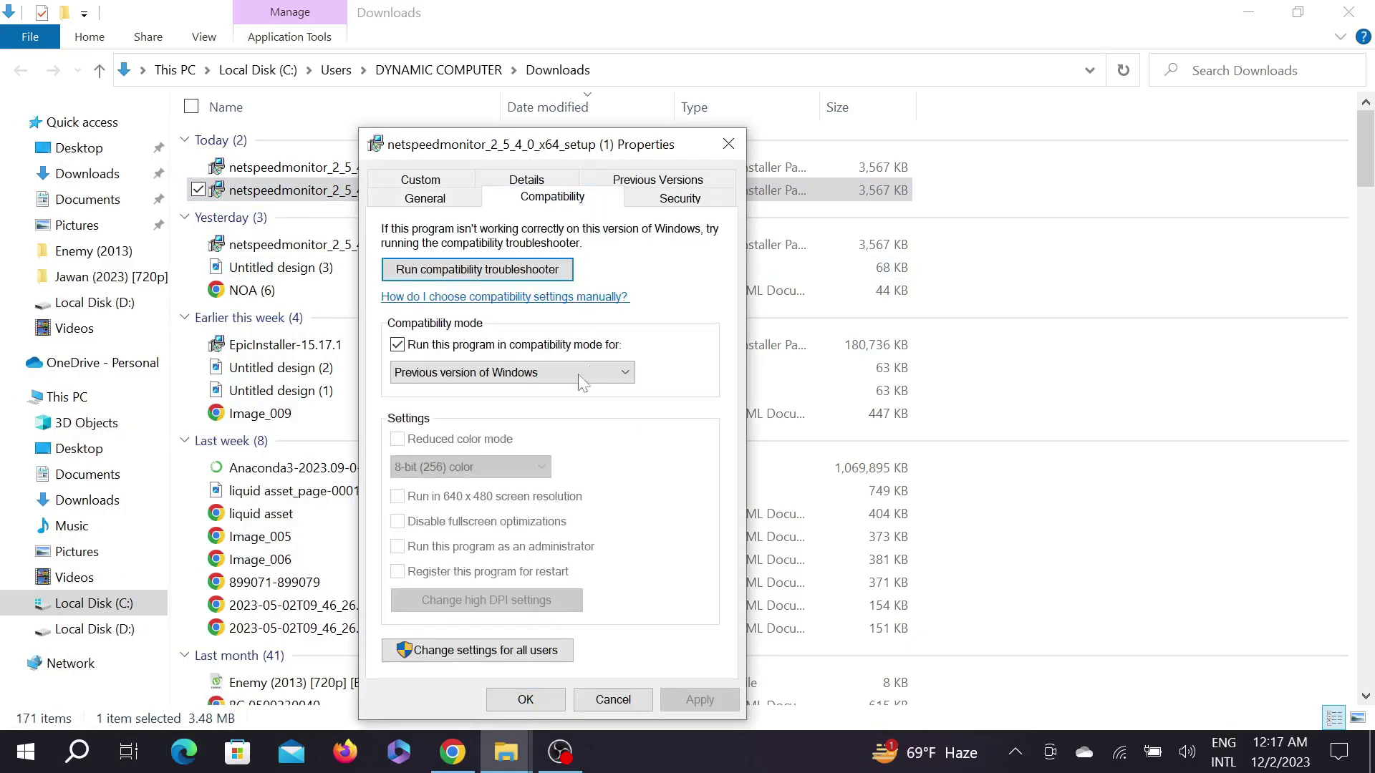
{"action": "left_click", "coordinate": [398, 346]}
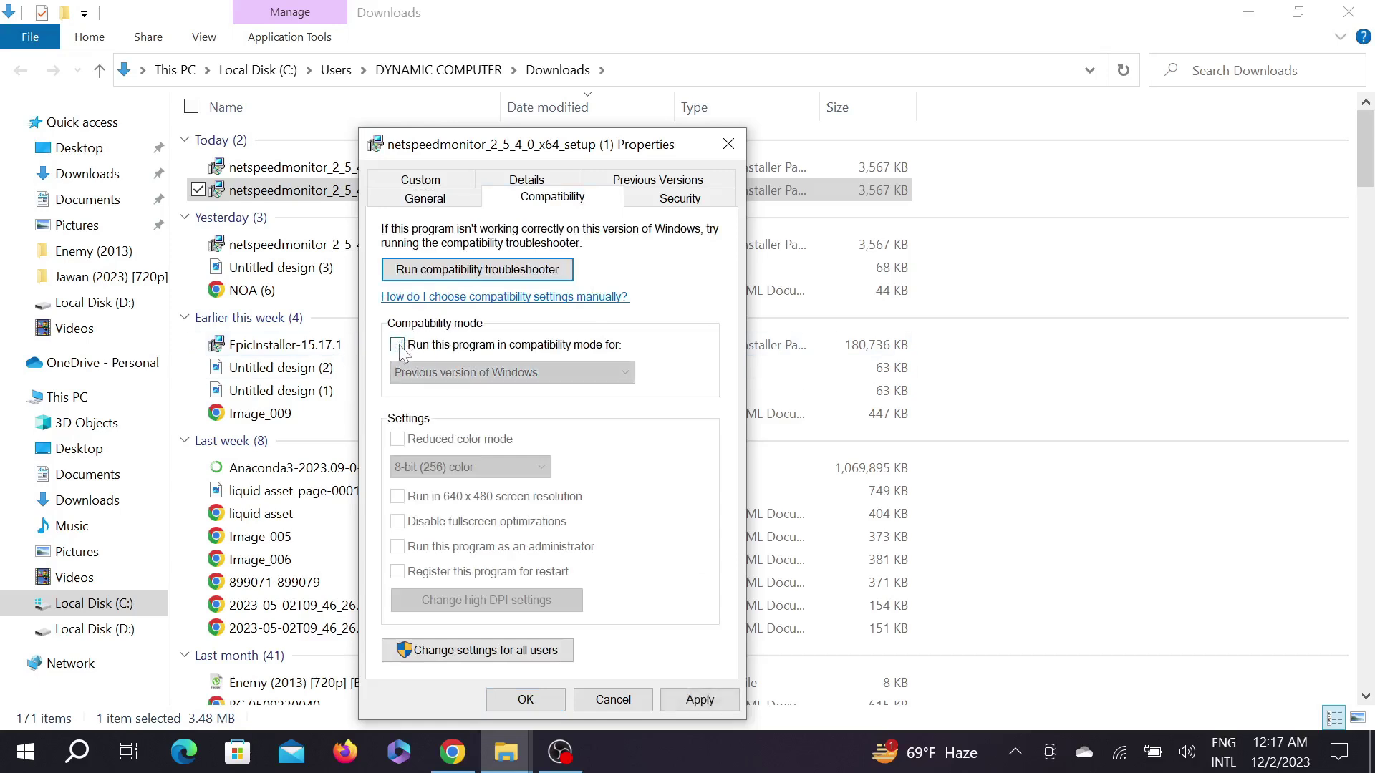
{"action": "left_click", "coordinate": [466, 346]}
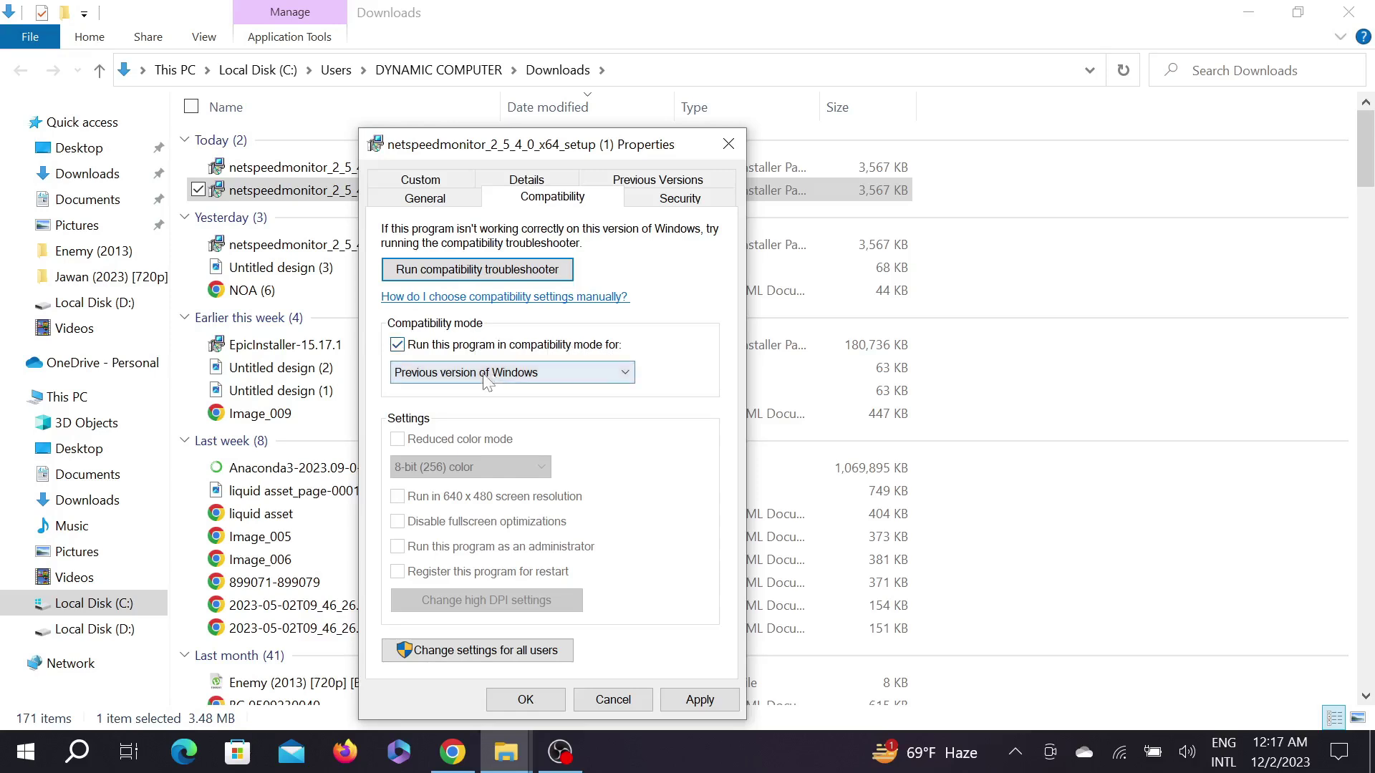
{"action": "left_click", "coordinate": [698, 699]}
{"action": "left_click", "coordinate": [542, 700]}
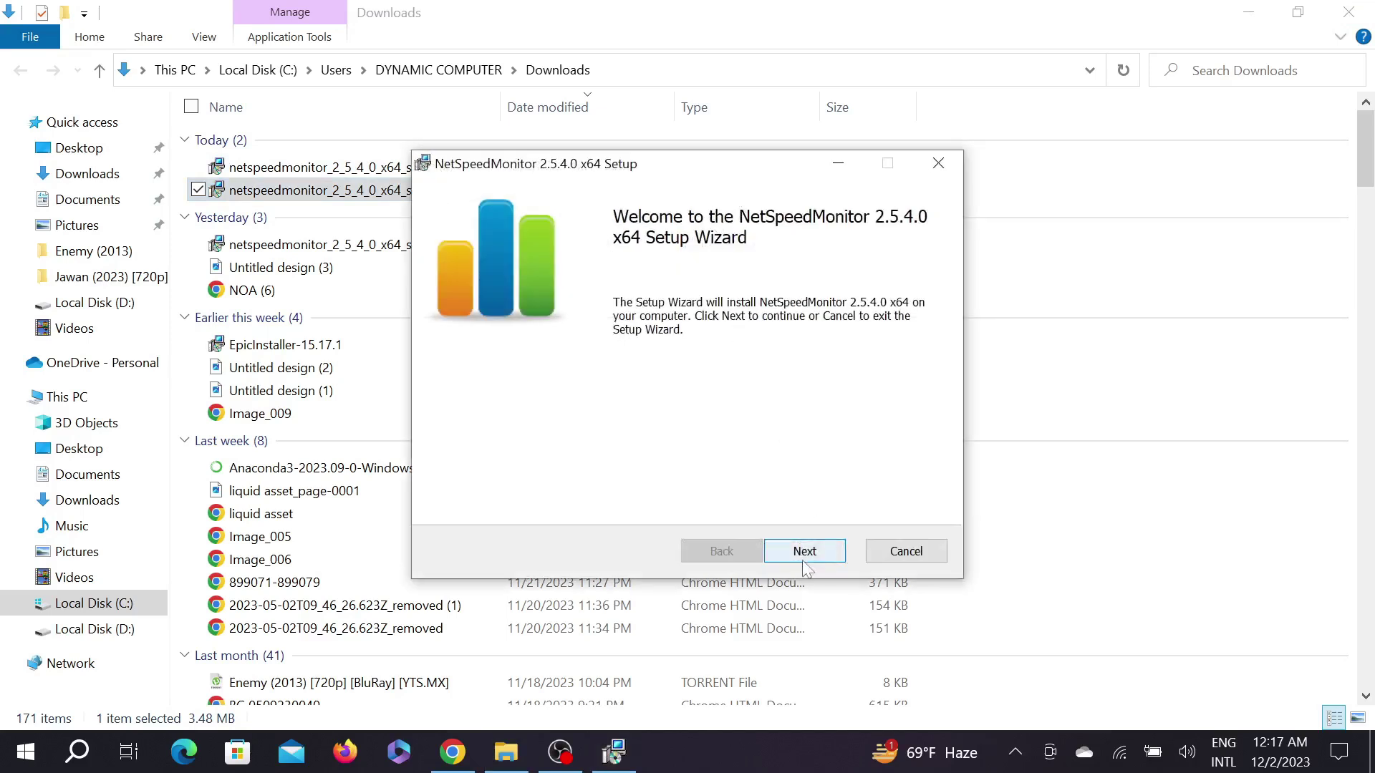
Install NetSpeedMonitor 2.5.4.0 x64 with default features and location, accepting the license terms.
{"action": "left_click", "coordinate": [806, 551]}
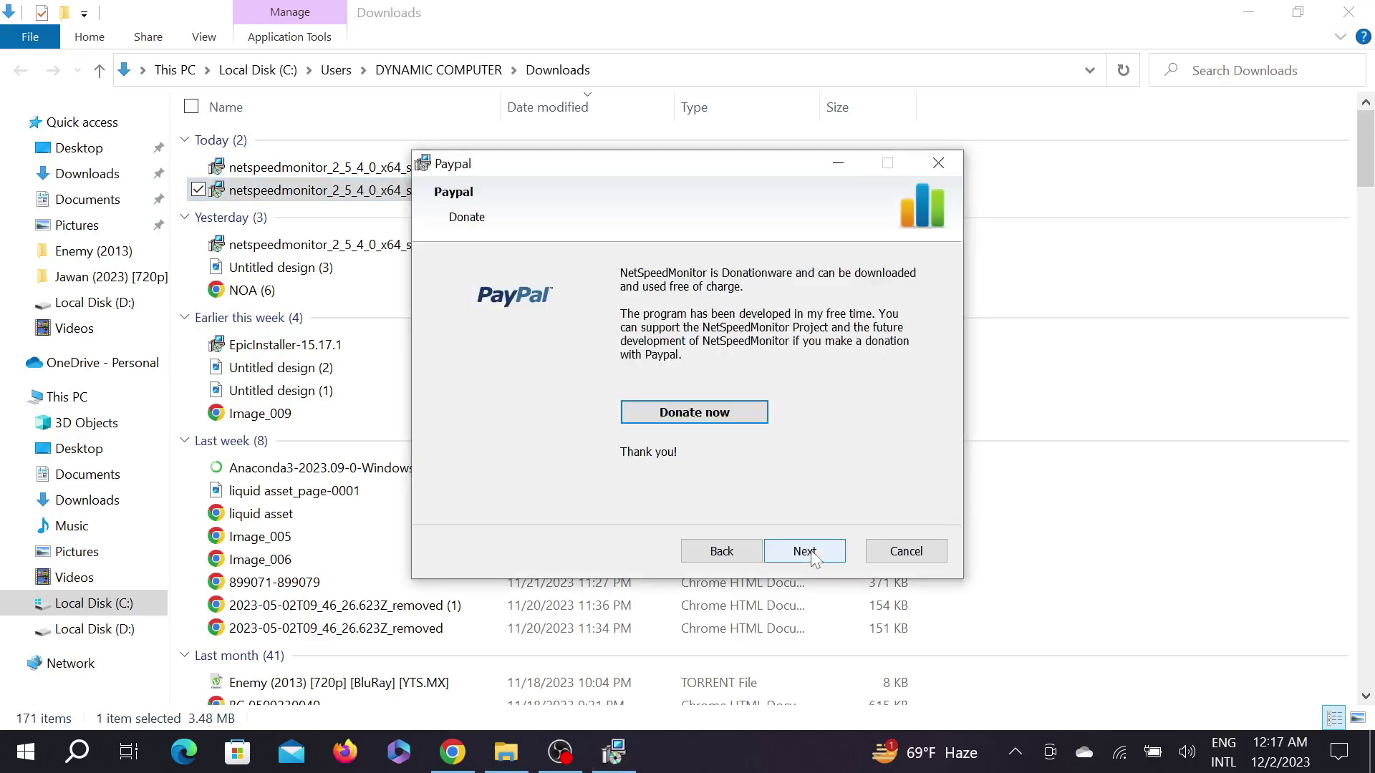
{"action": "left_click", "coordinate": [805, 552]}
{"action": "left_click", "coordinate": [448, 498]}
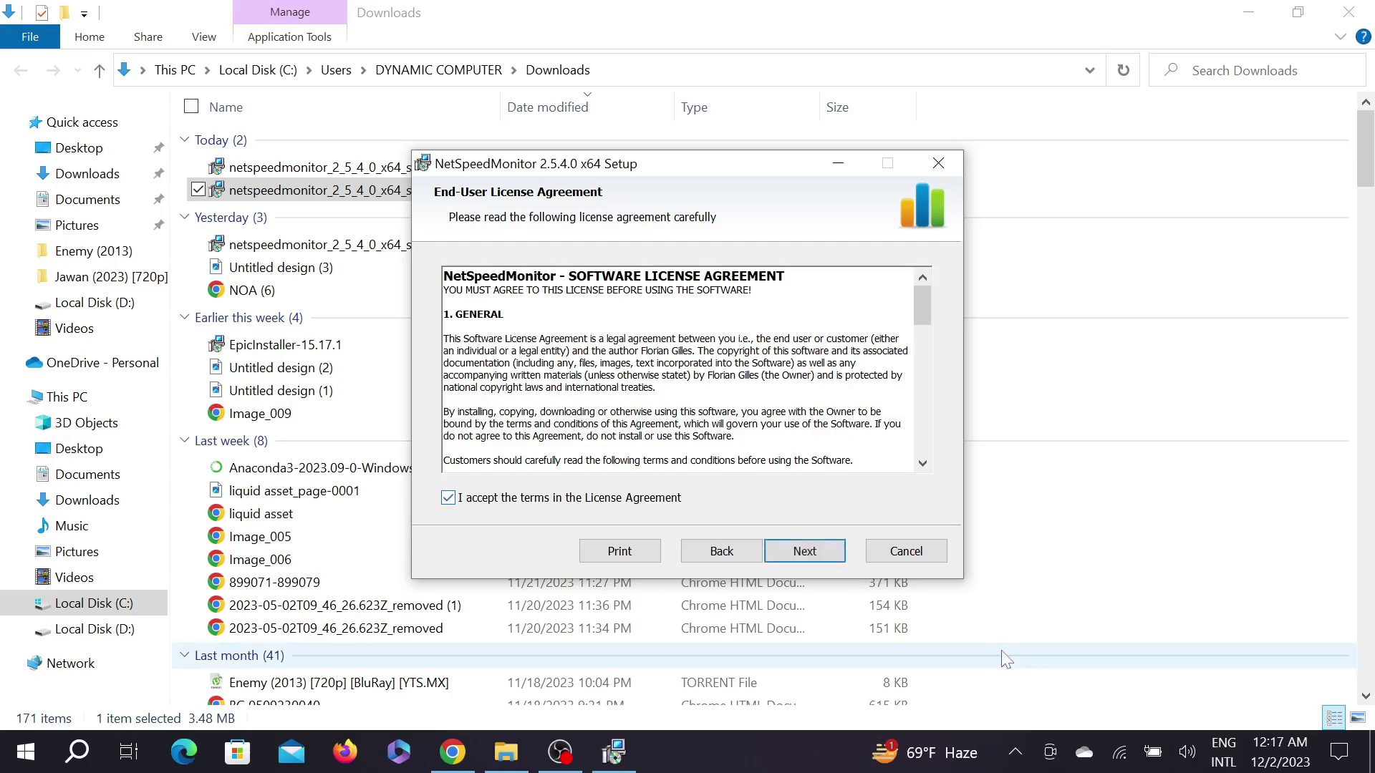
{"action": "left_click", "coordinate": [816, 558]}
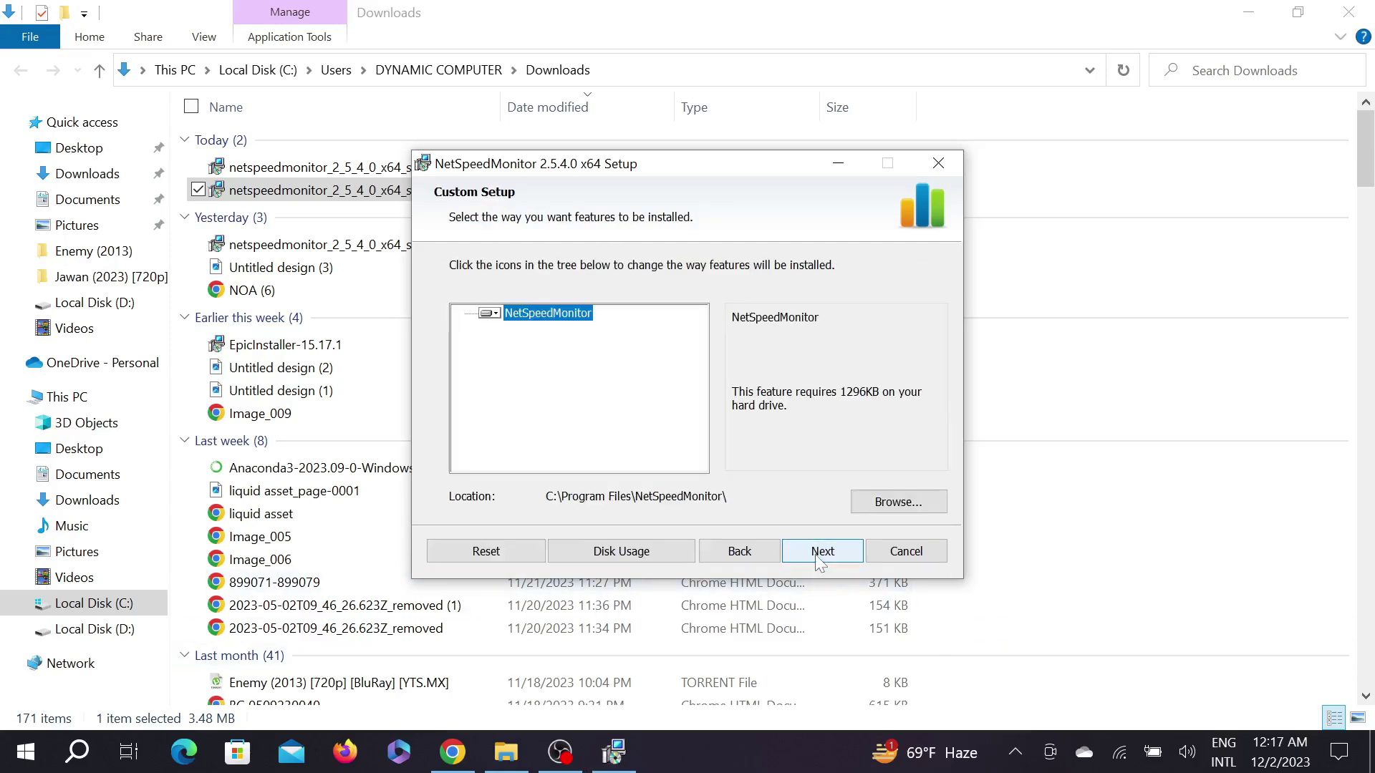
{"action": "left_click", "coordinate": [816, 556]}
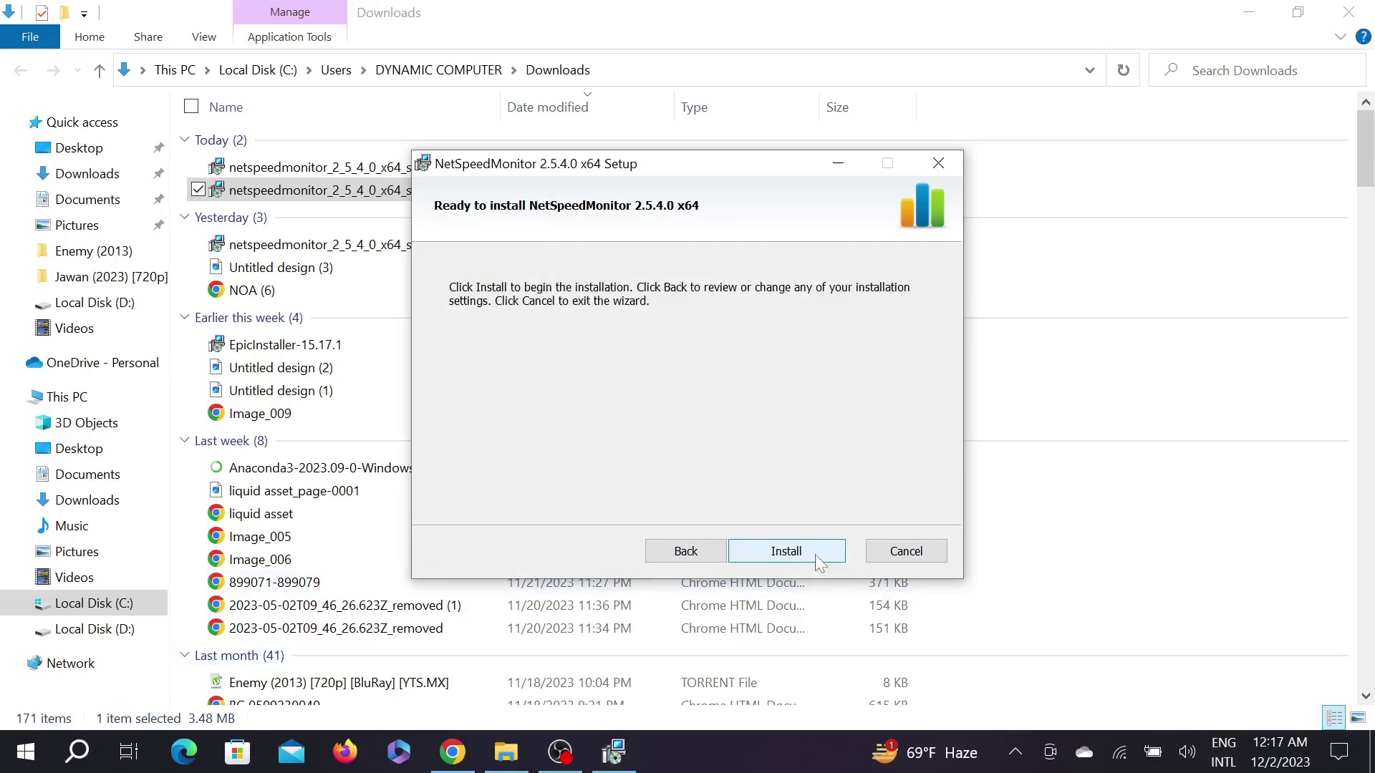
{"action": "left_click", "coordinate": [815, 553]}
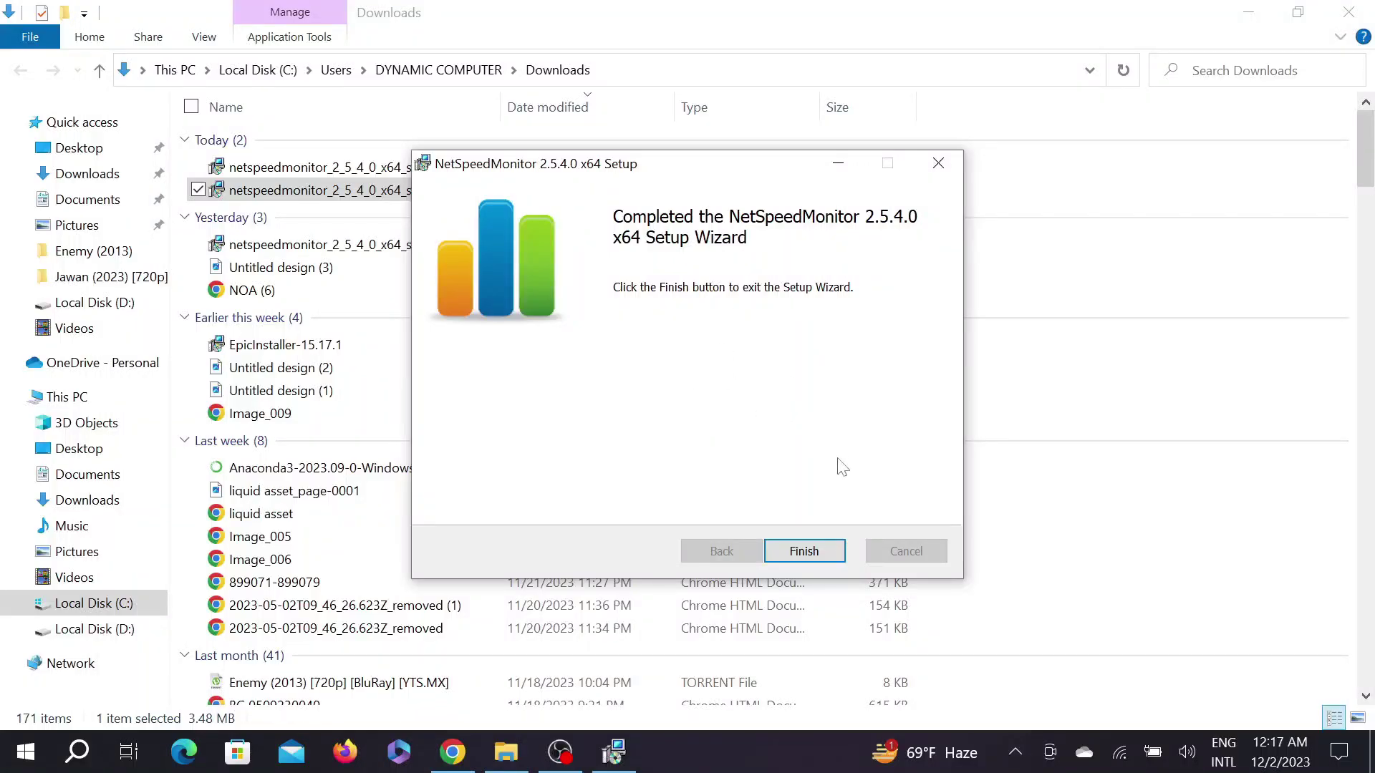
{"action": "left_click", "coordinate": [816, 554]}
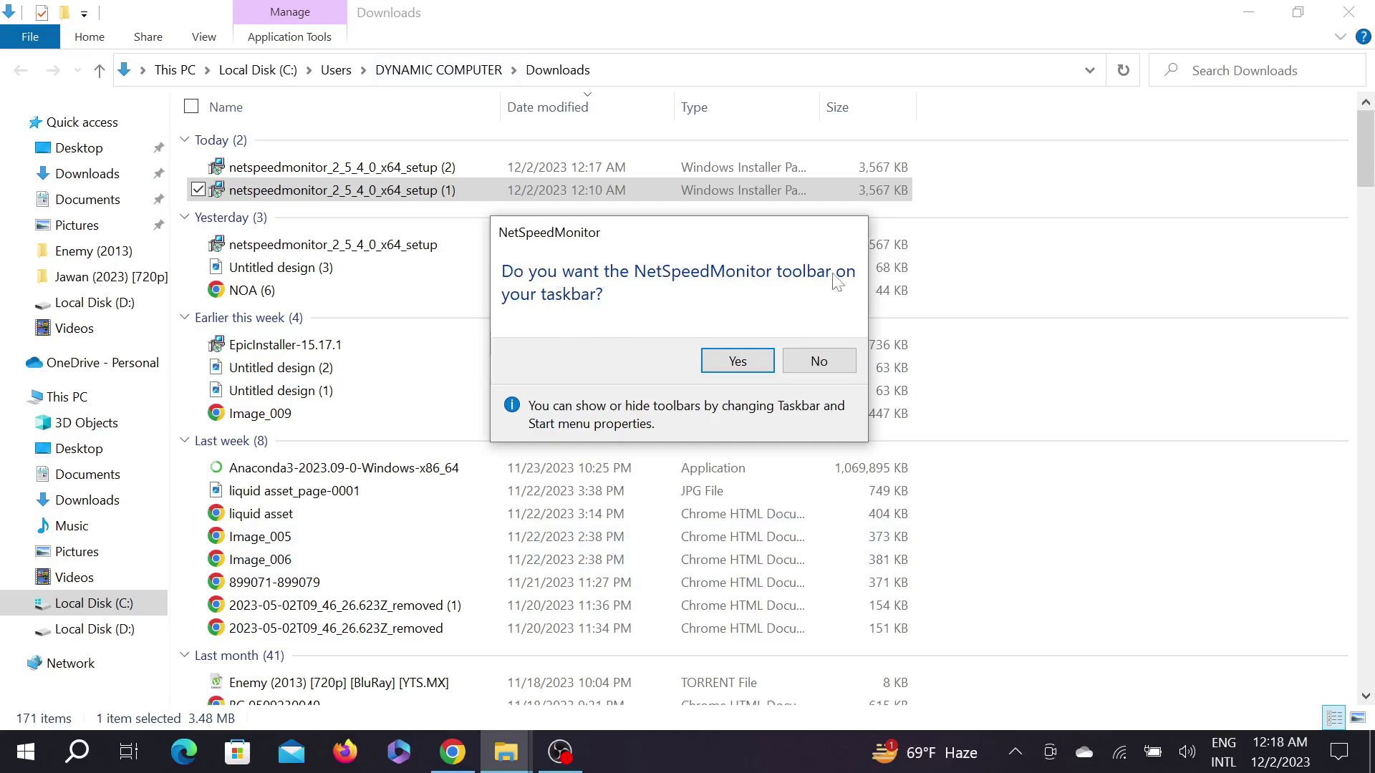
Accept adding the NetSpeedMonitor toolbar to the taskbar and minimize File Explorer.
{"action": "left_click", "coordinate": [738, 369]}
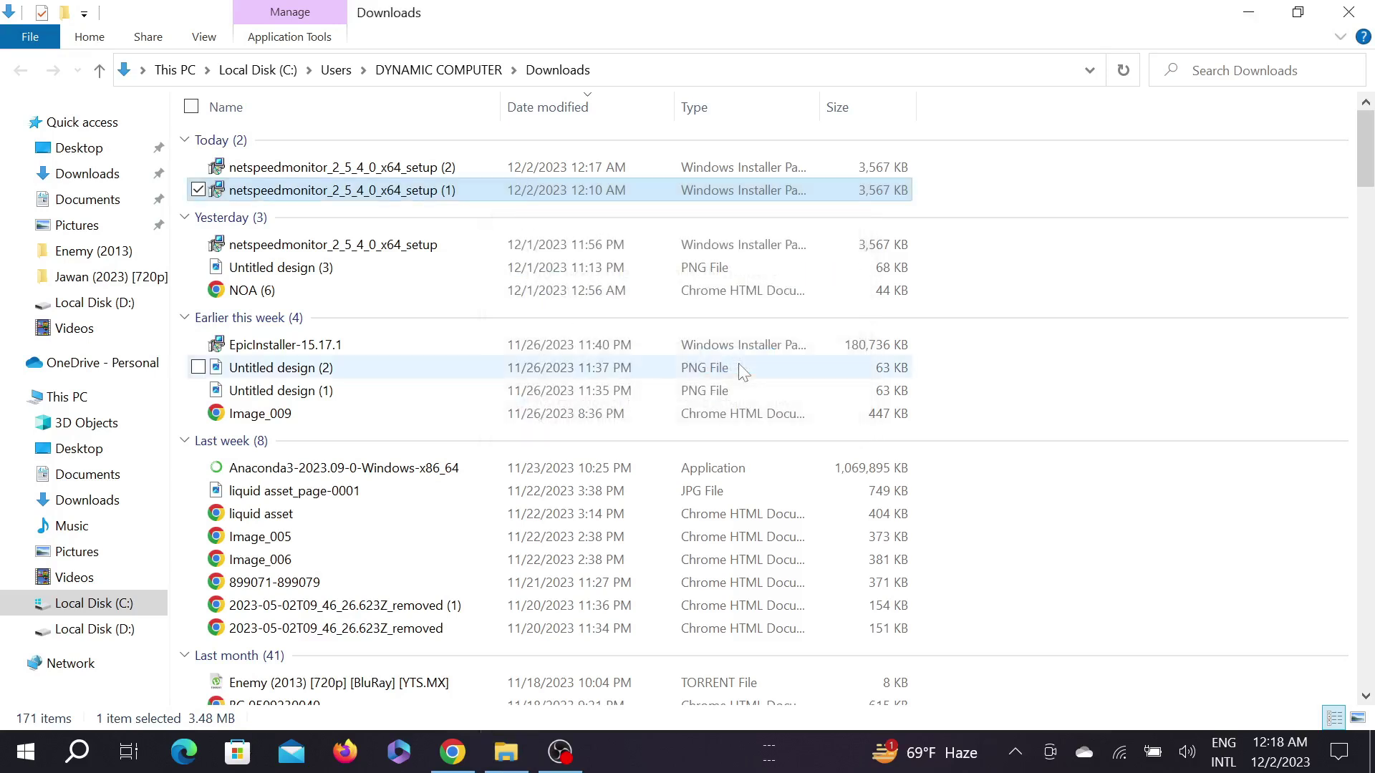
{"action": "left_click", "coordinate": [1267, 7]}
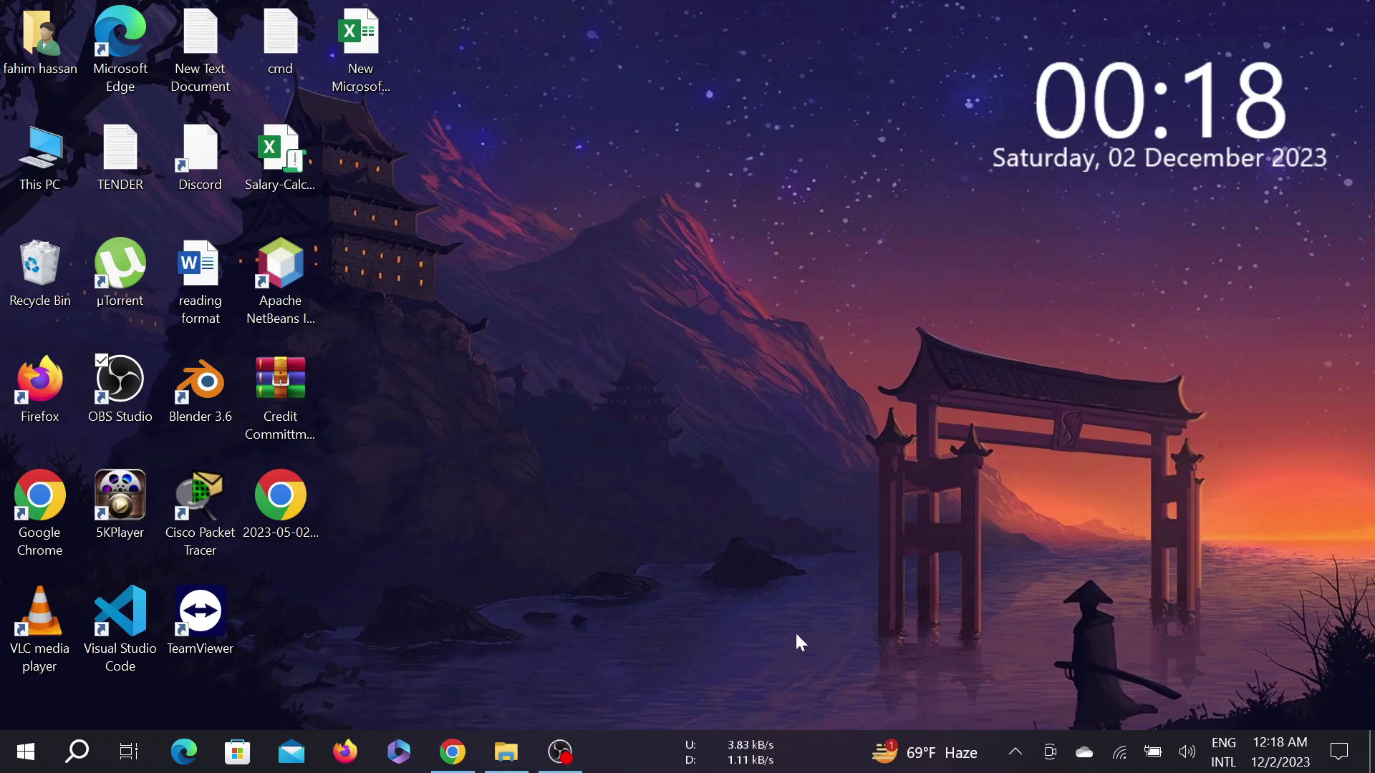
Set the meter's network interface to Intel(R) Dual Band Wireless-AC 8260, keeping kB/s, and apply.
{"action": "right_click", "coordinate": [741, 754]}
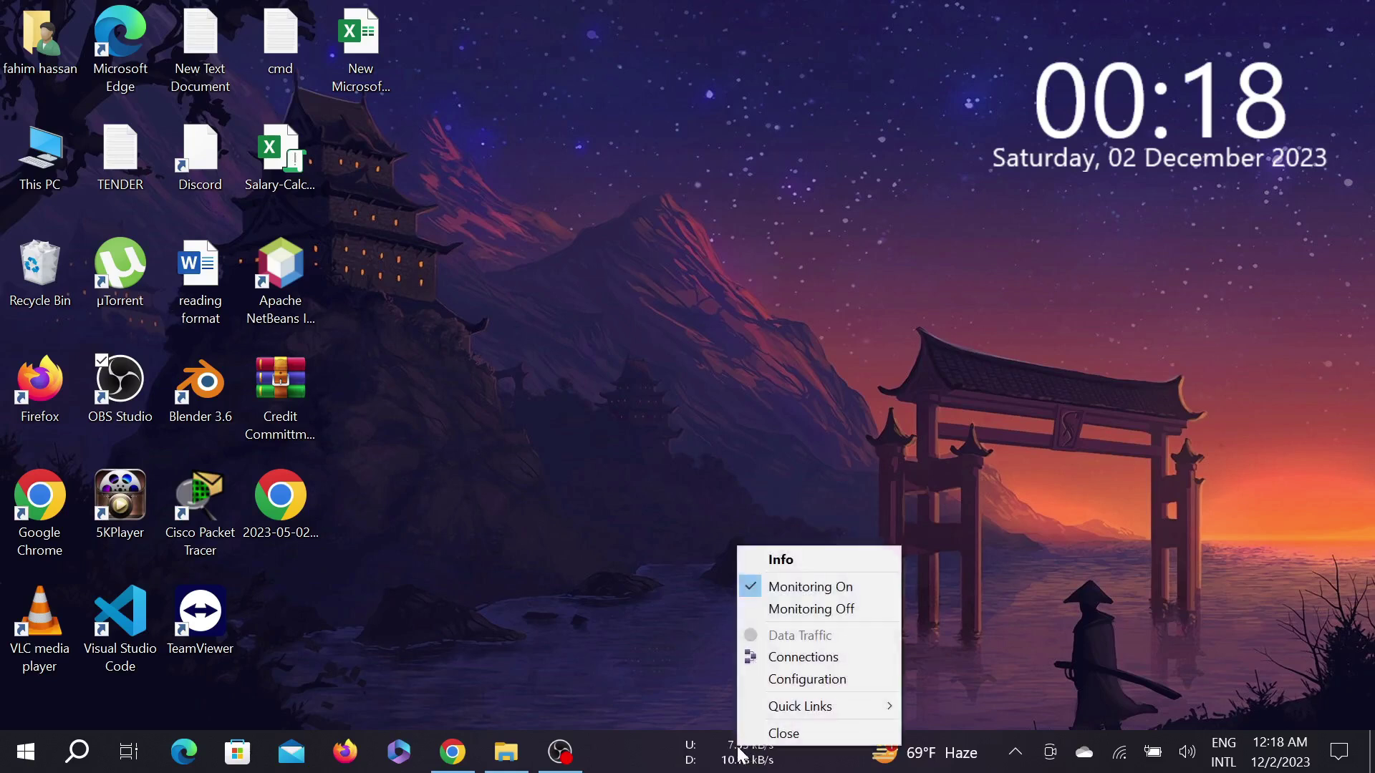
{"action": "left_click", "coordinate": [788, 677]}
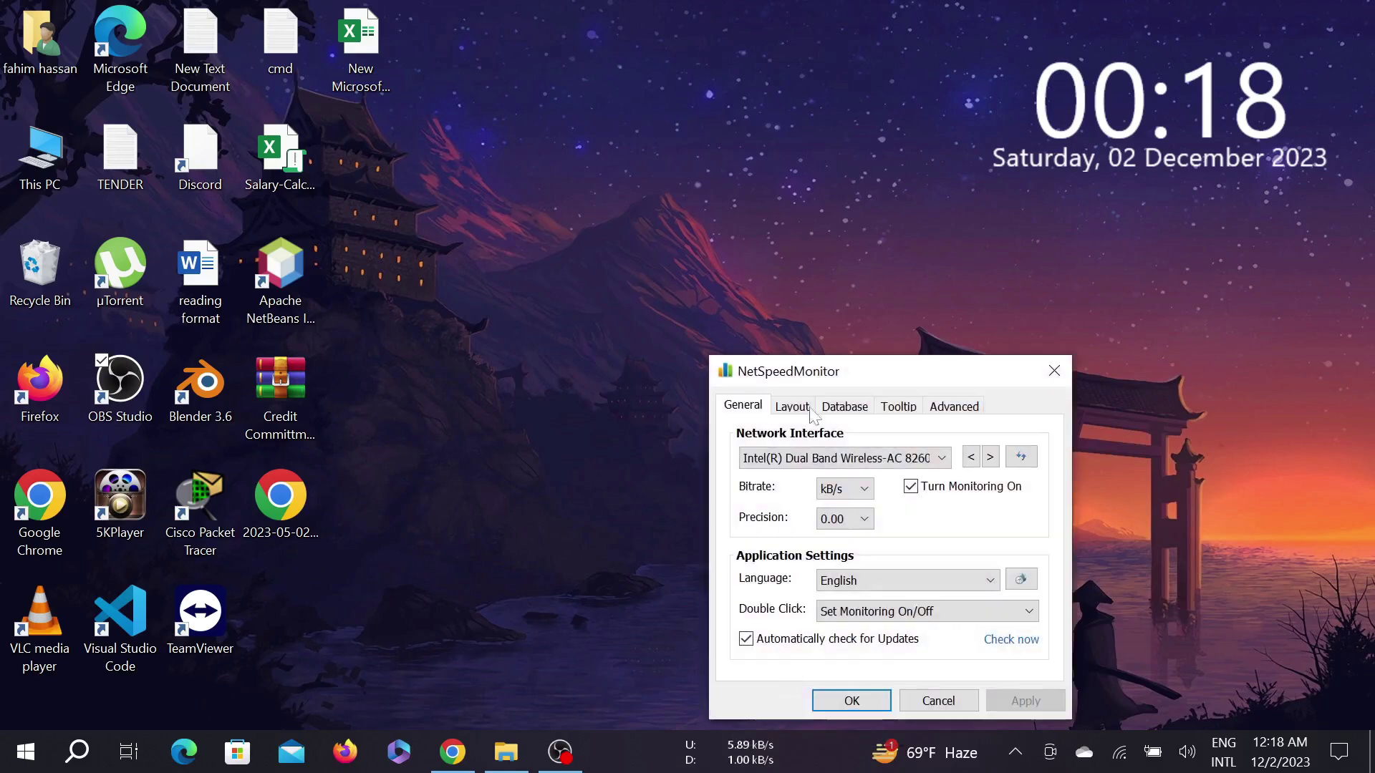
{"action": "left_click", "coordinate": [845, 458]}
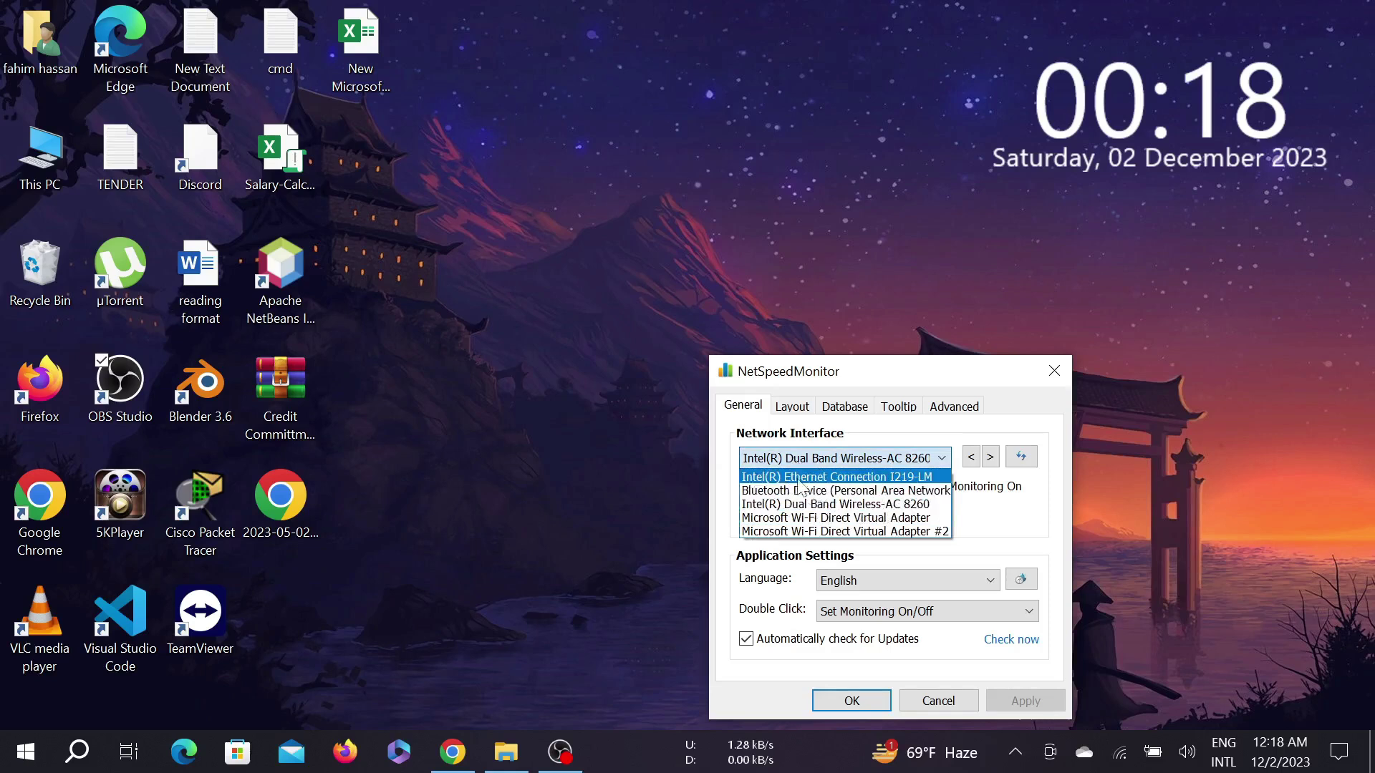
{"action": "left_click", "coordinate": [852, 478]}
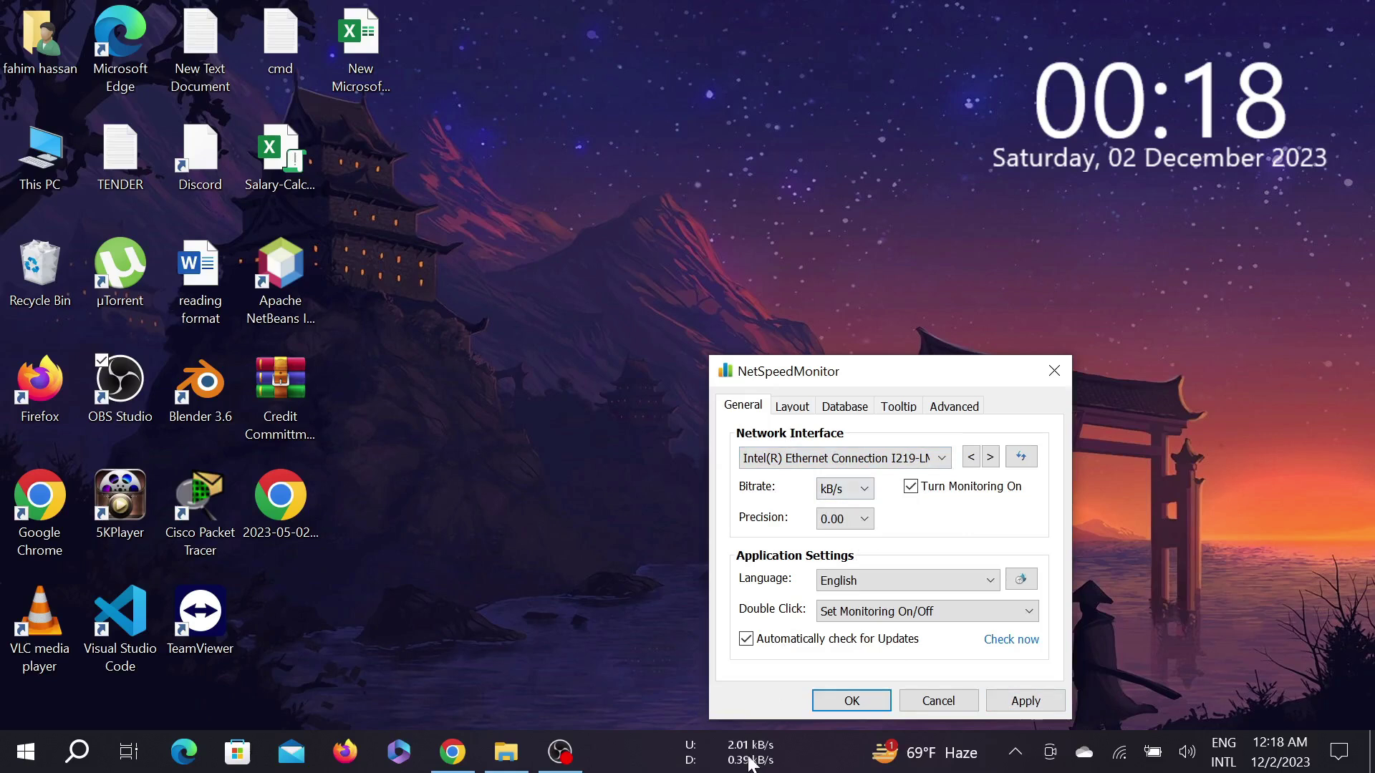
{"action": "left_click", "coordinate": [845, 488]}
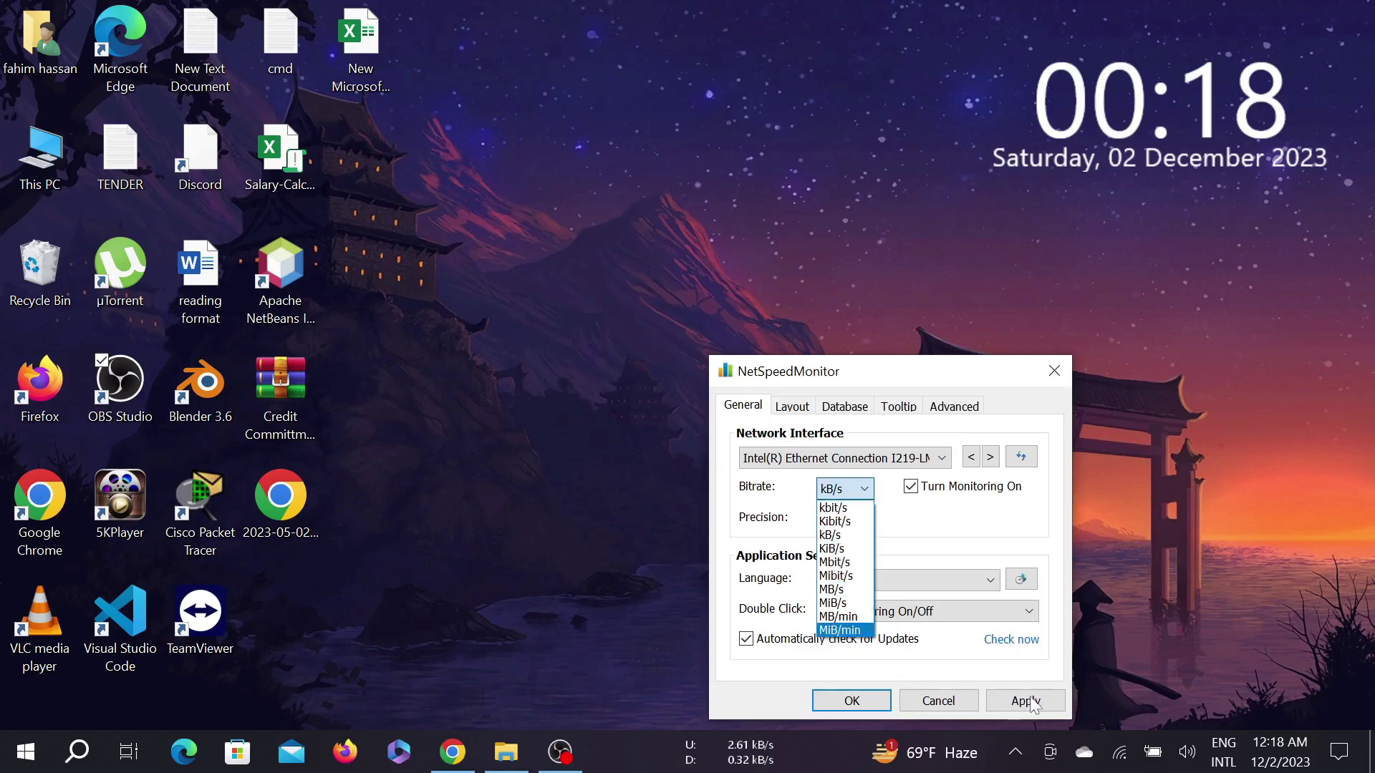
{"action": "left_click", "coordinate": [852, 460]}
{"action": "left_click", "coordinate": [852, 460]}
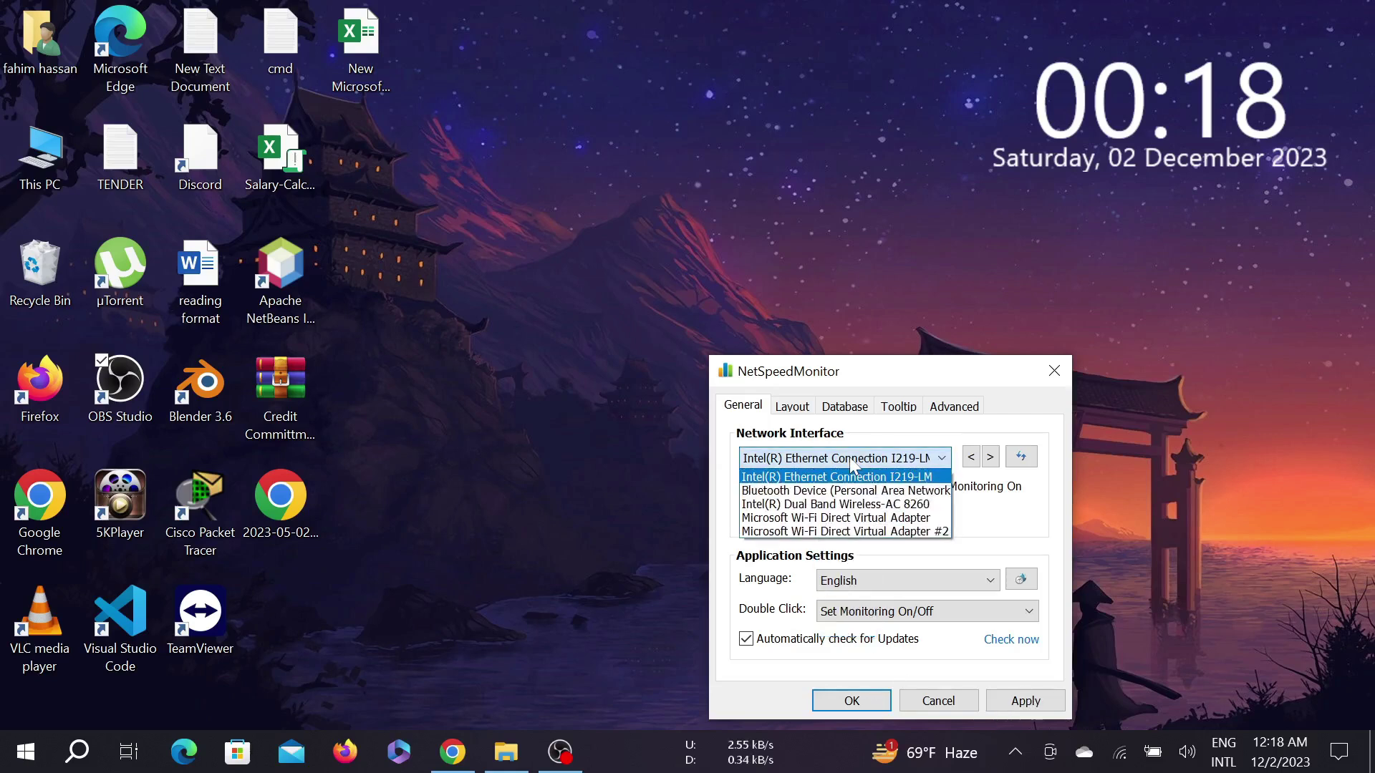
{"action": "left_click", "coordinate": [879, 504]}
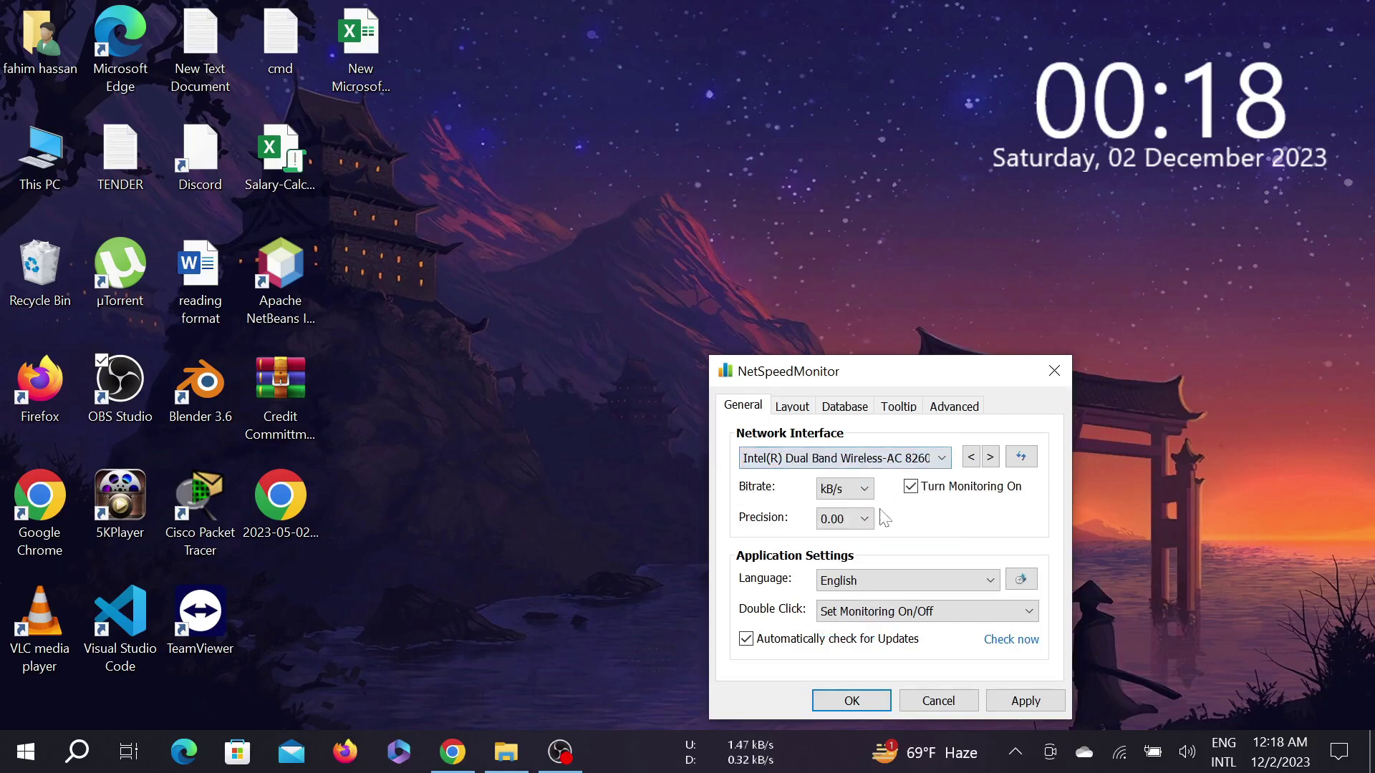
{"action": "left_click", "coordinate": [1031, 702]}
{"action": "left_click", "coordinate": [944, 704]}
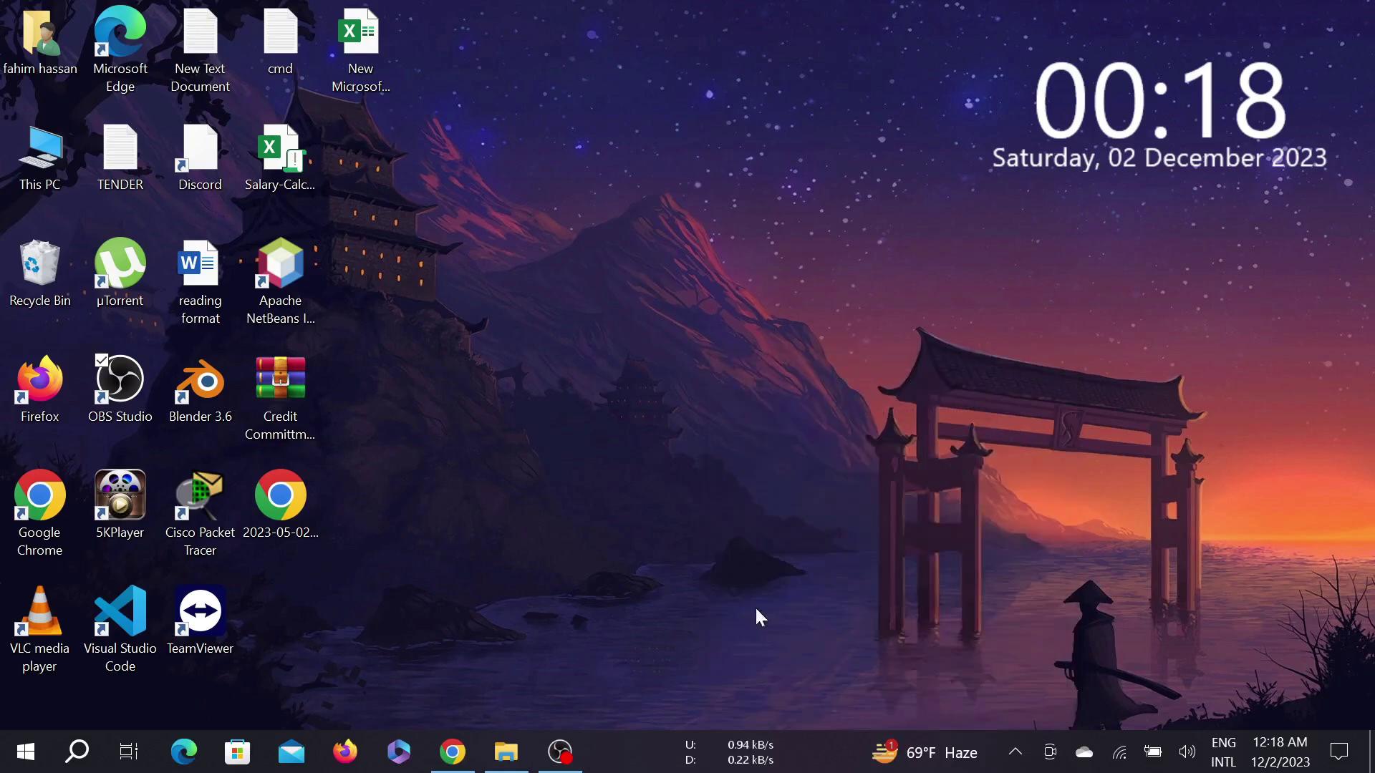